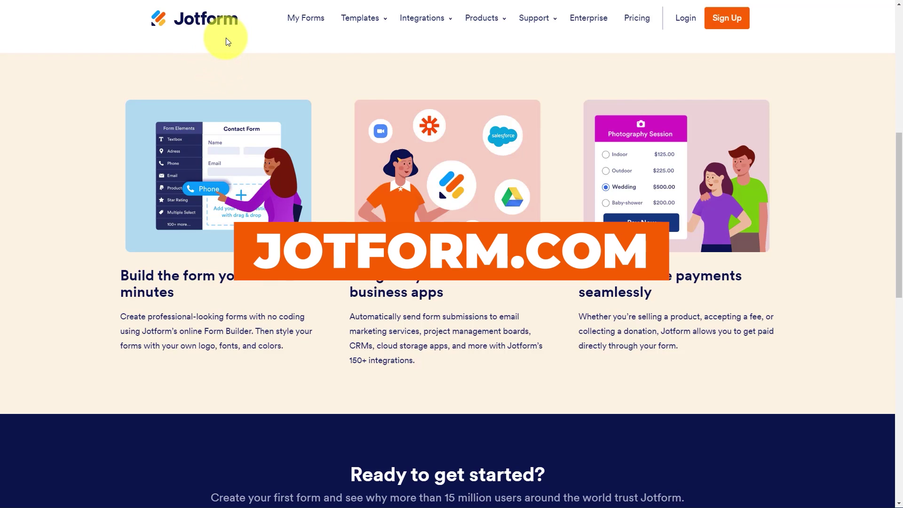
# - Open the Jotform Sign product and start creating a new sign document
pyautogui.click(484, 21)
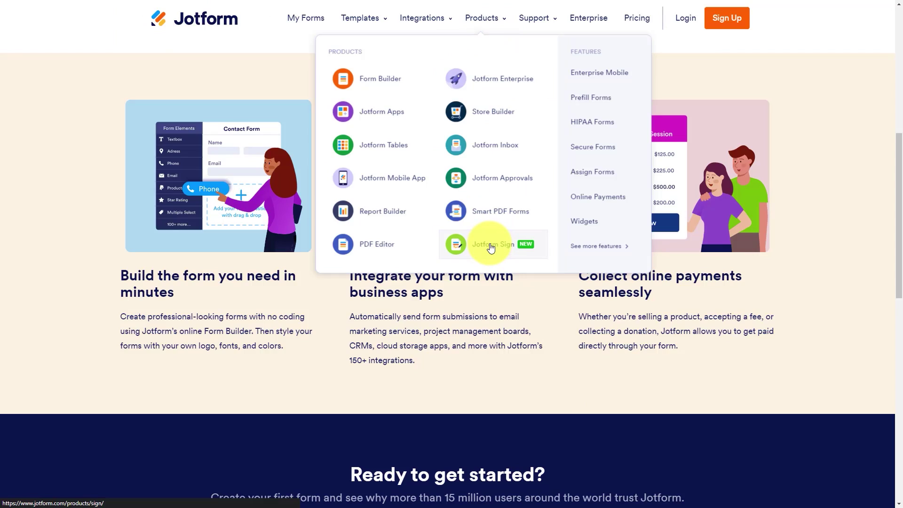
pyautogui.click(552, 433)
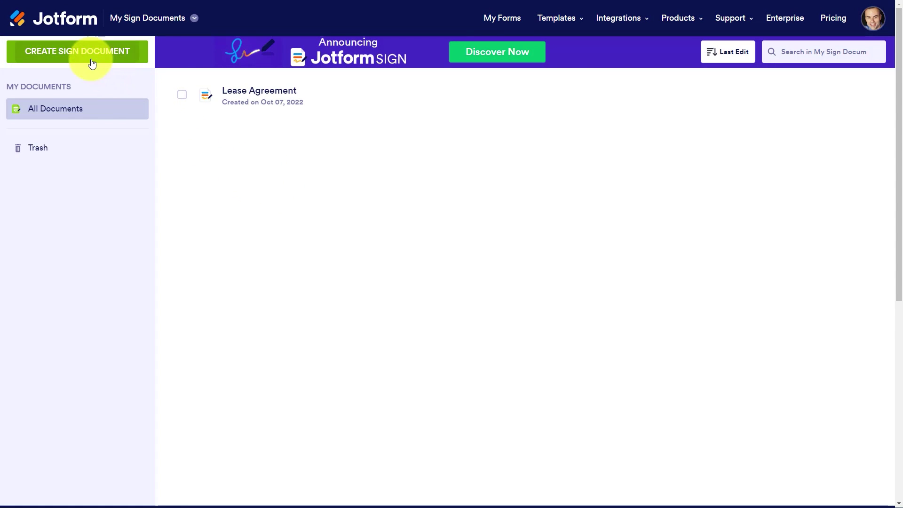
pyautogui.click(87, 56)
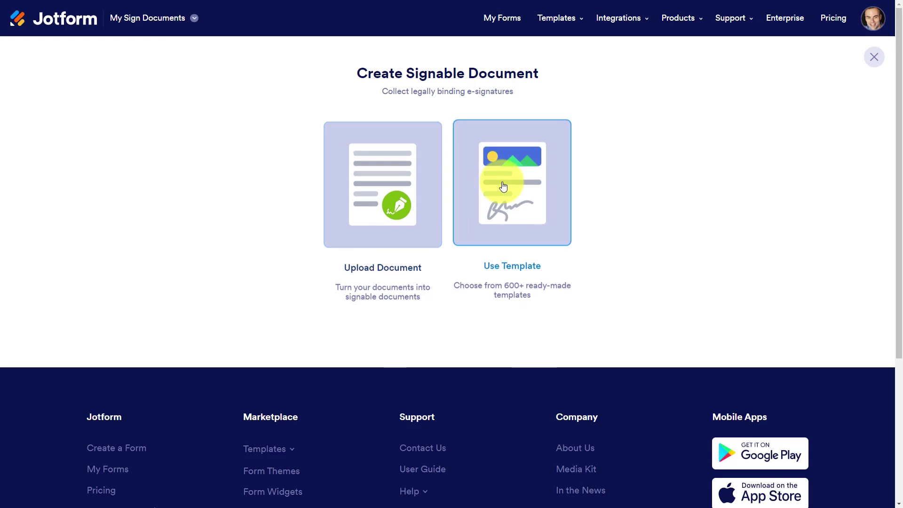
# - Browse the ready-made signable document templates and return to the choice of document source
pyautogui.click(522, 186)
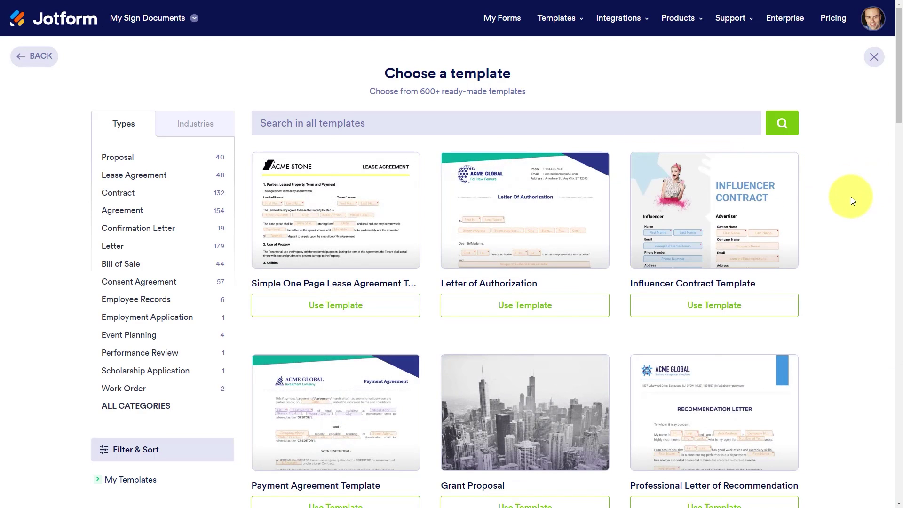
pyautogui.scroll(-2, 852, 201)
pyautogui.scroll(-1, 852, 200)
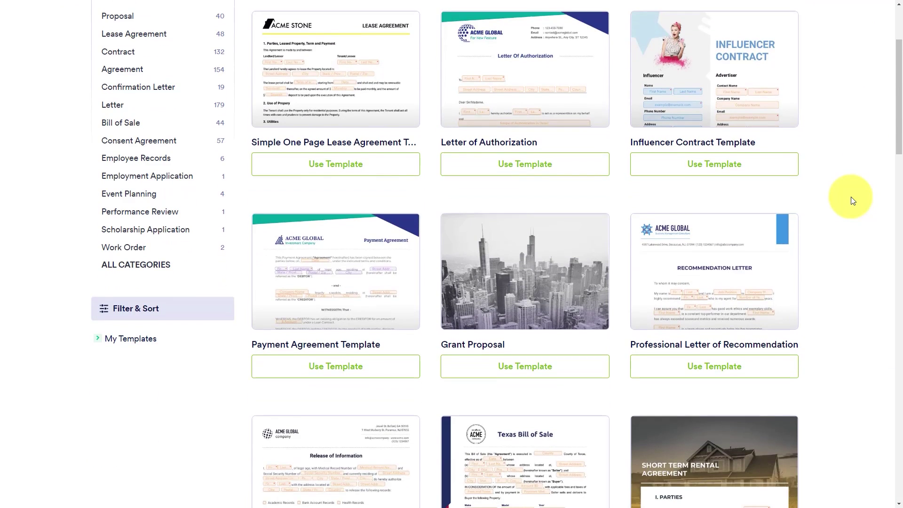
pyautogui.scroll(-4, 853, 200)
pyautogui.scroll(-2, 852, 200)
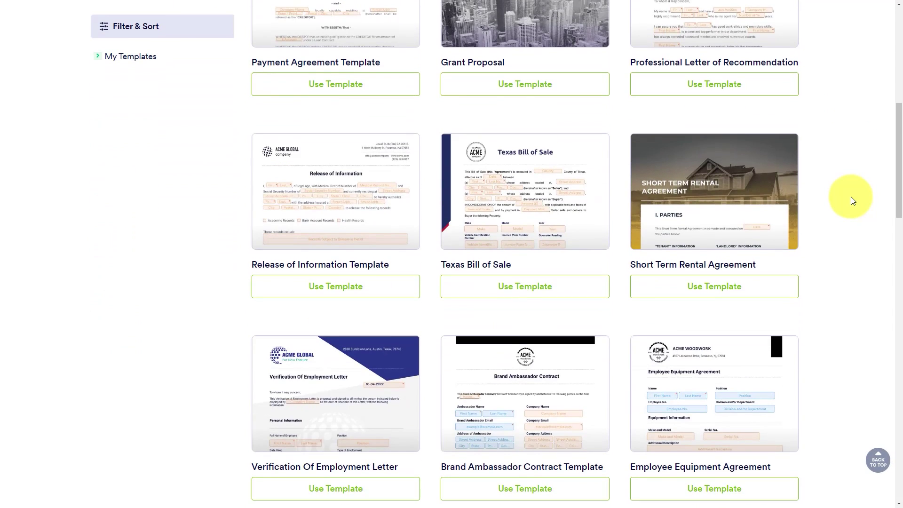
pyautogui.scroll(-2, 853, 201)
pyautogui.scroll(11, 853, 201)
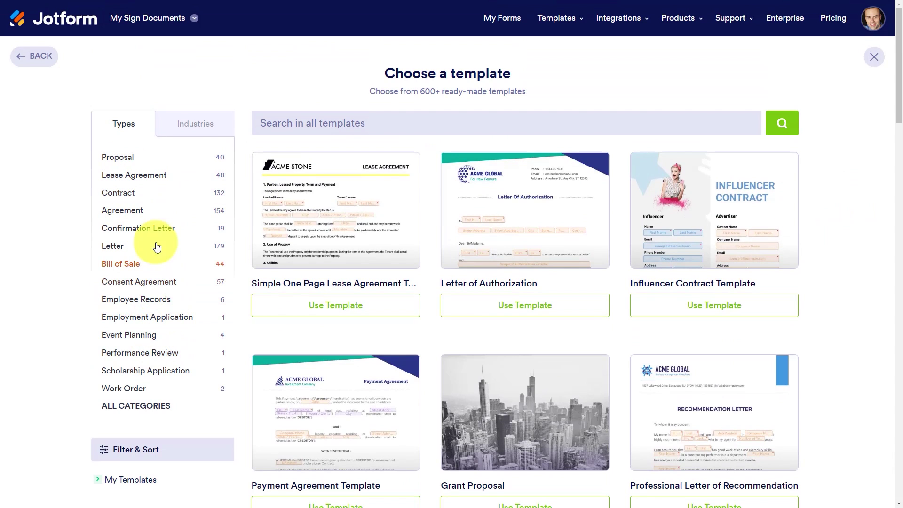
pyautogui.click(39, 57)
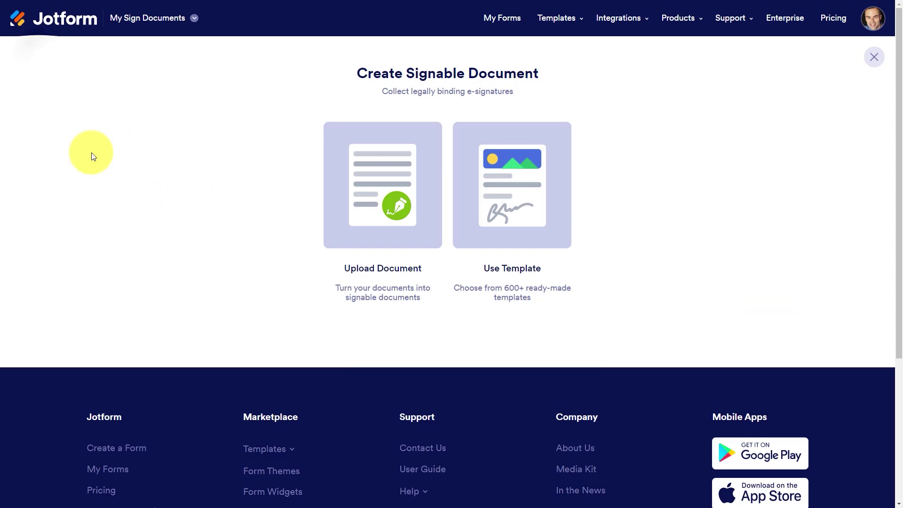
# - Upload Certification Form.pdf from the Downloads folder and create a signable document from it
pyautogui.click(385, 192)
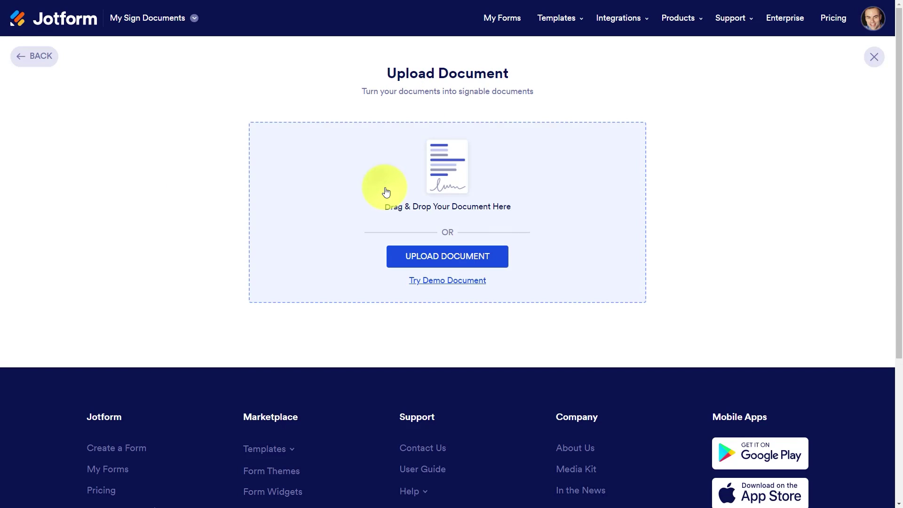
pyautogui.click(450, 260)
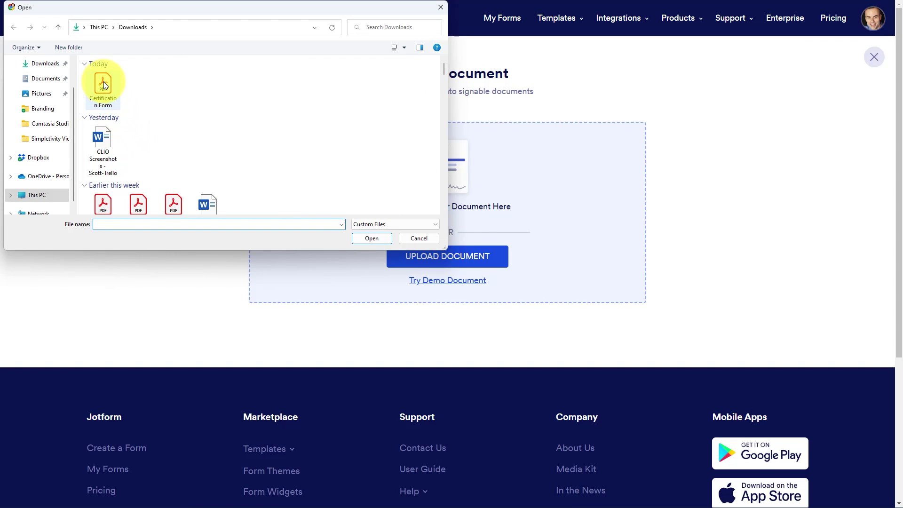
pyautogui.doubleClick(103, 84)
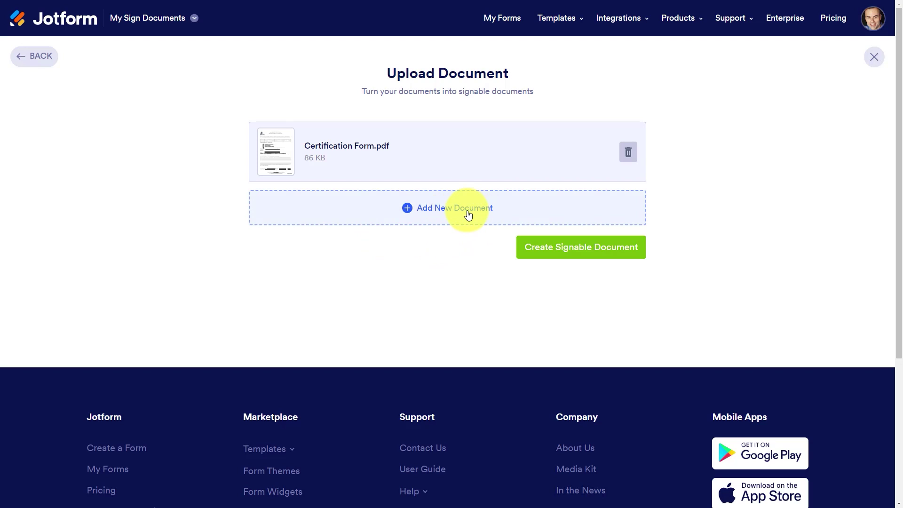
pyautogui.click(587, 250)
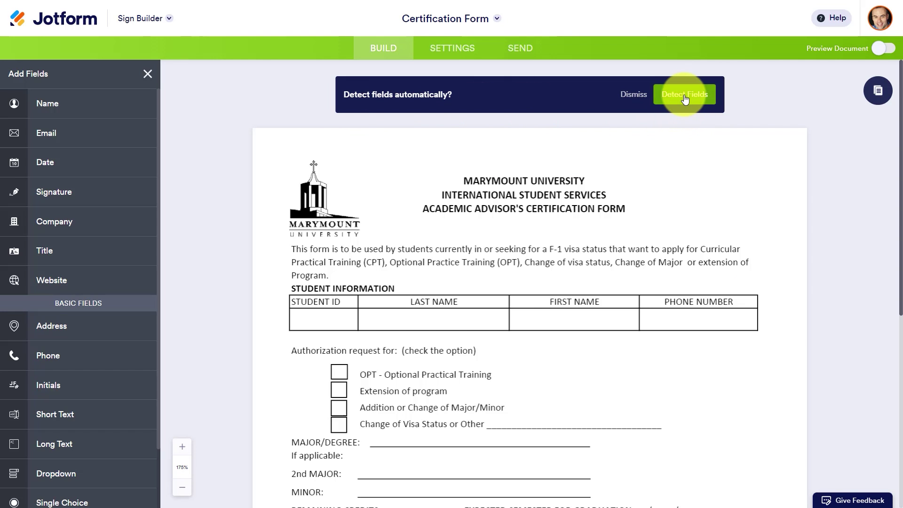
# - Detect the form's fields automatically, review them throughout the document, and keep them all
pyautogui.click(684, 96)
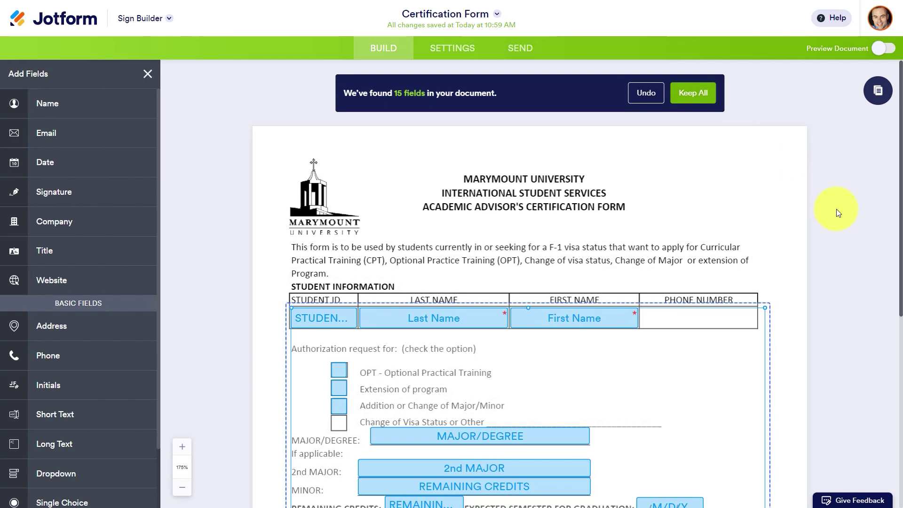
pyautogui.scroll(-4, 836, 209)
pyautogui.scroll(-3, 835, 209)
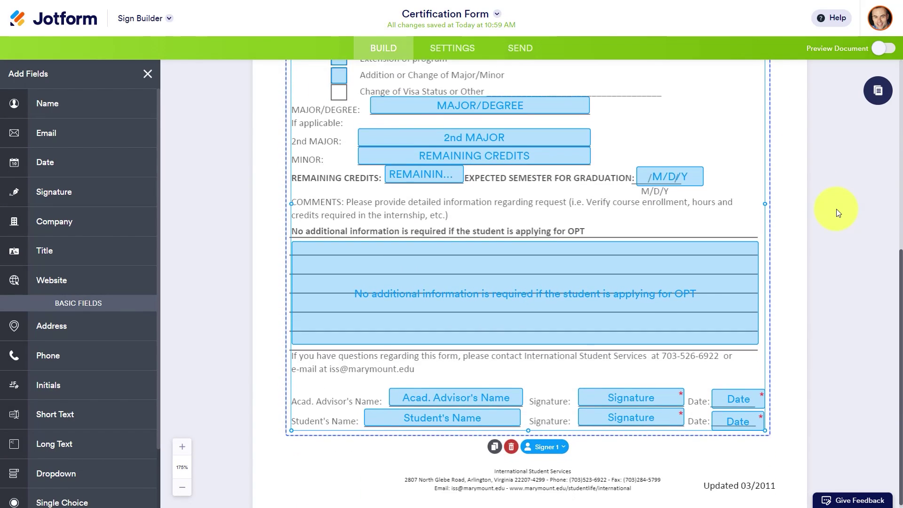
pyautogui.scroll(6, 836, 209)
pyautogui.scroll(-4, 836, 209)
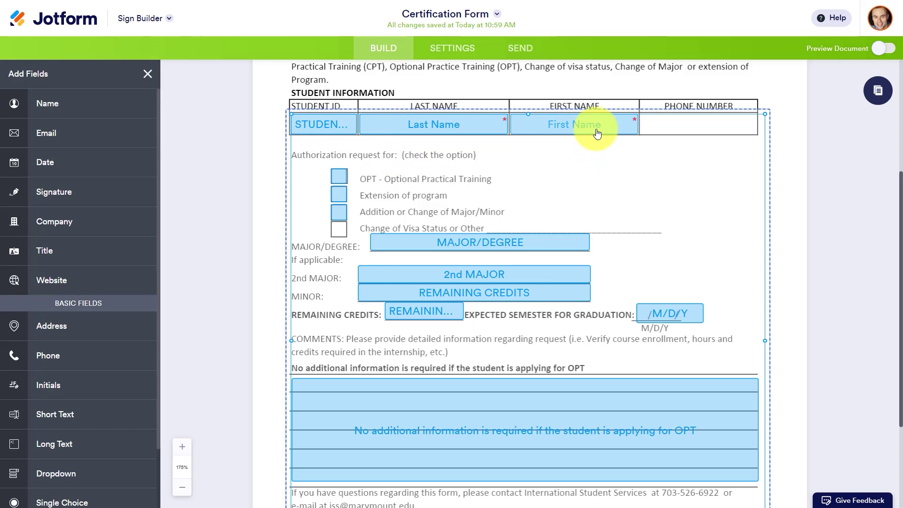
pyautogui.scroll(-3, 531, 202)
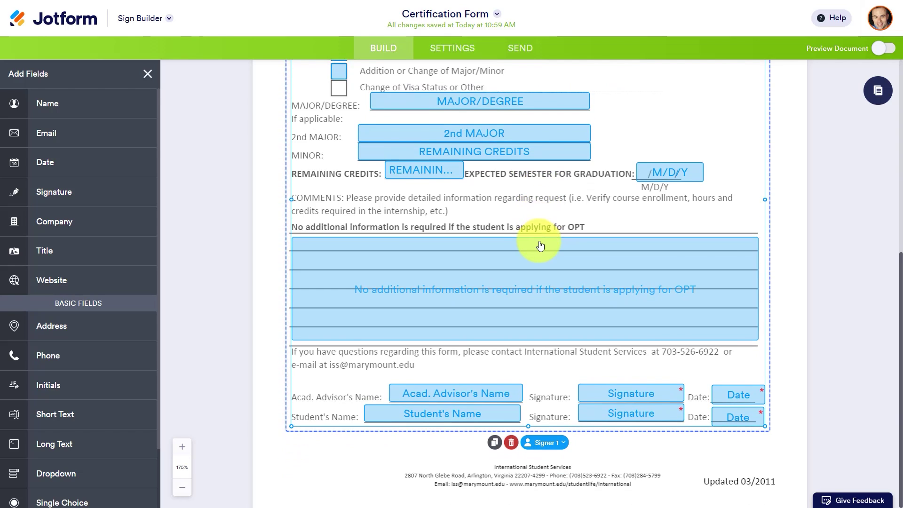
pyautogui.scroll(5, 540, 245)
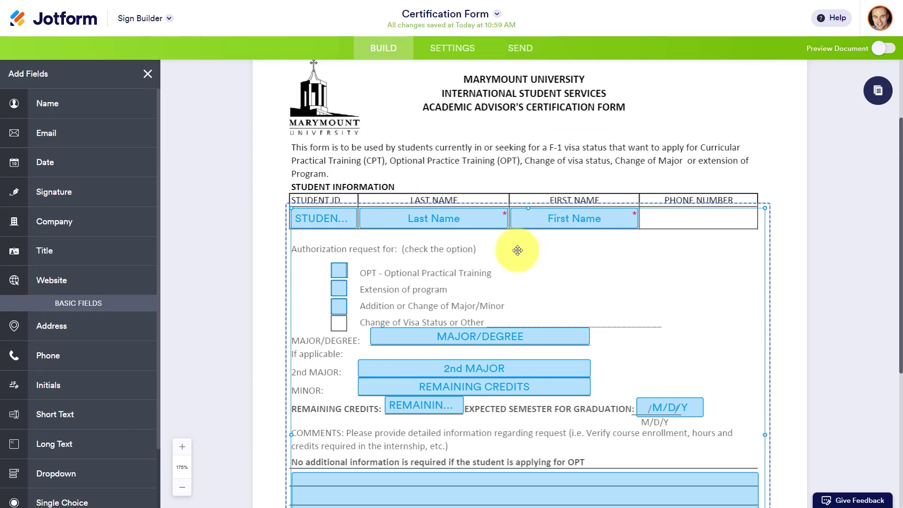
pyautogui.scroll(-5, 541, 263)
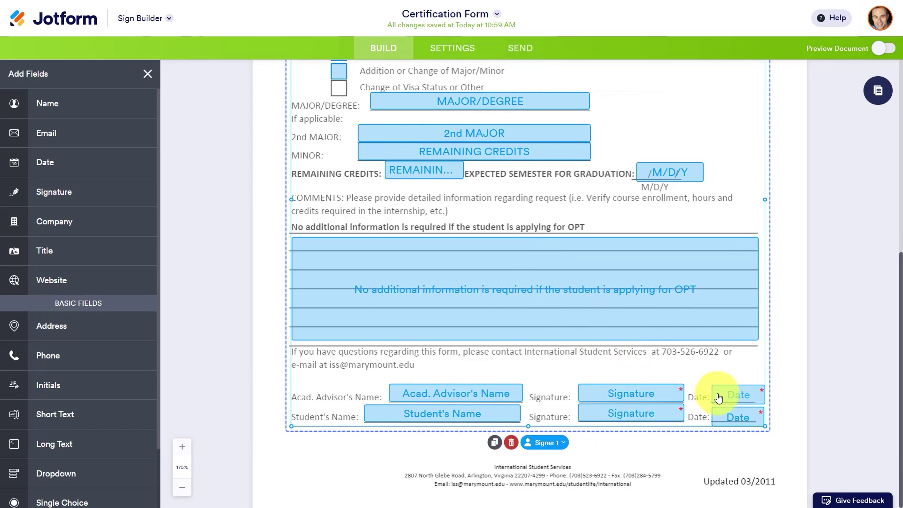
pyautogui.scroll(7, 719, 397)
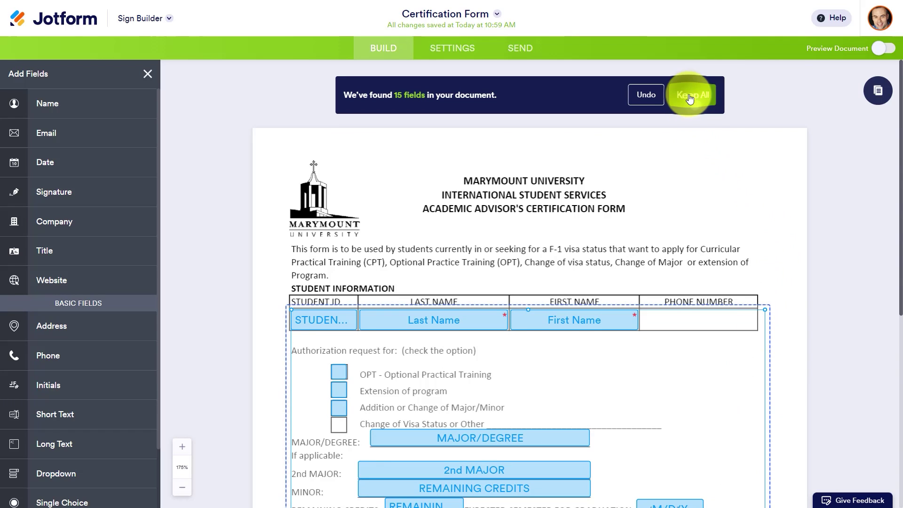
pyautogui.click(690, 98)
# - Add a Phone field to the empty PHONE NUMBER cell and widen it to fill the cell
pyautogui.scroll(-3, 790, 254)
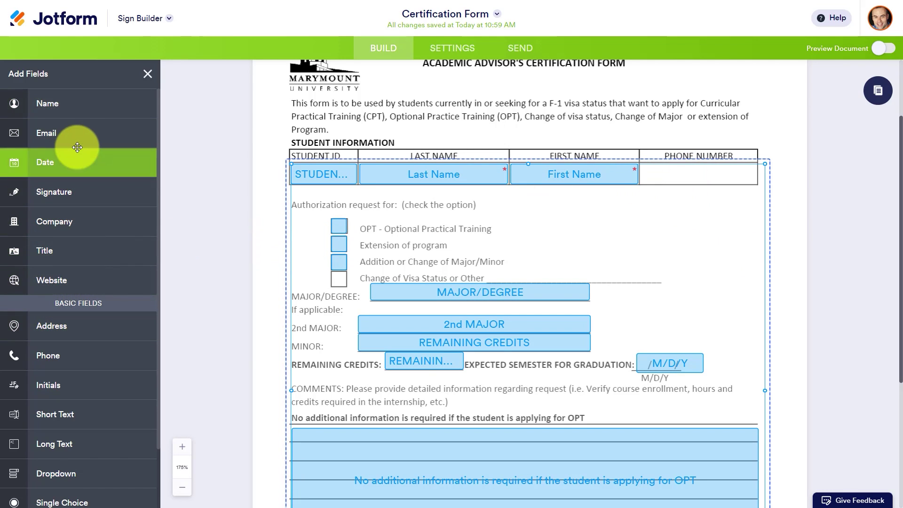
pyautogui.moveTo(78, 147); pyautogui.dragTo(658, 187)
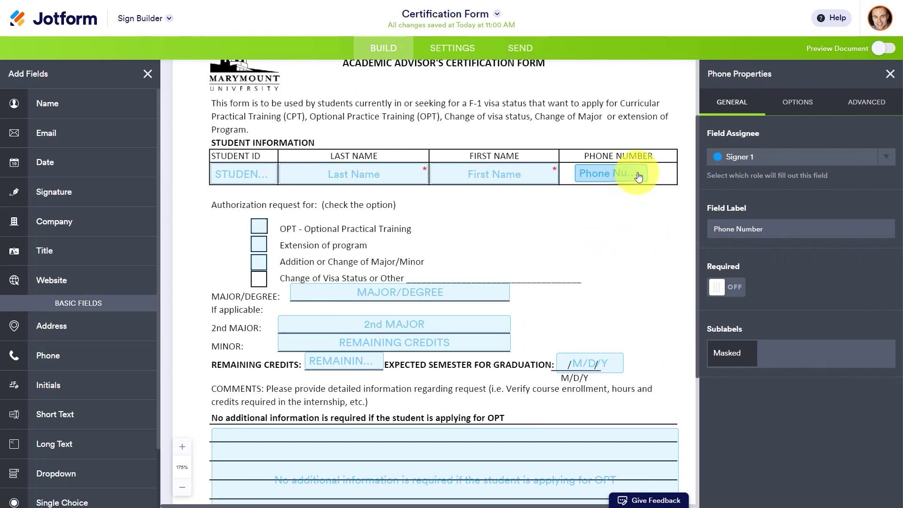
pyautogui.moveTo(575, 174); pyautogui.dragTo(562, 173)
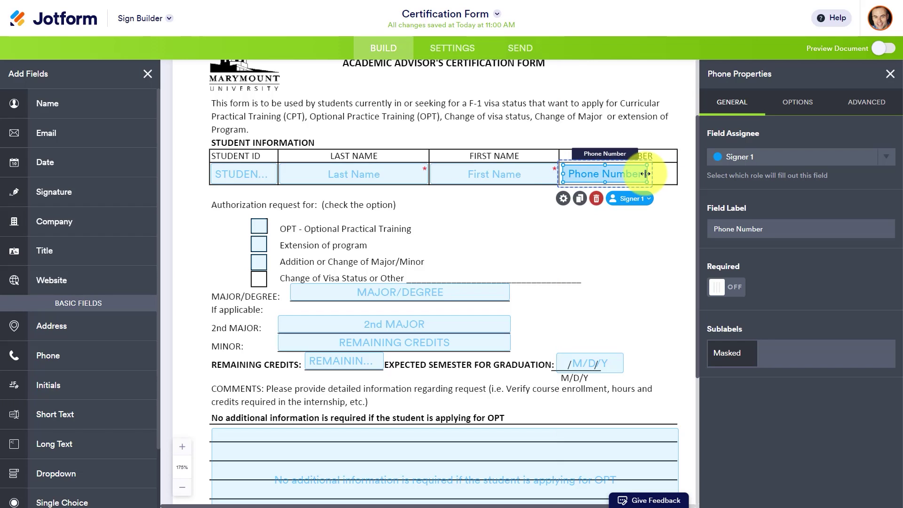
pyautogui.moveTo(647, 174); pyautogui.dragTo(675, 173)
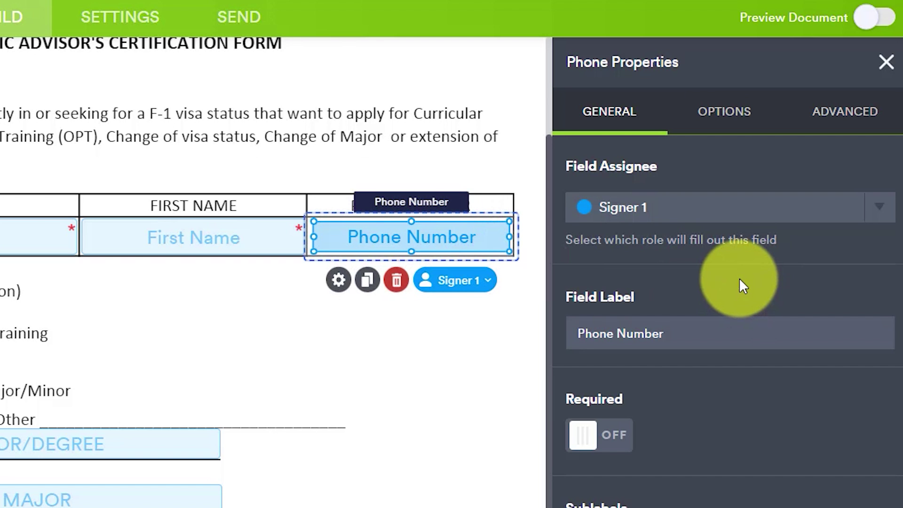
# - Make the Phone Number field required and review its input mask and read-only settings
pyautogui.click(682, 333)
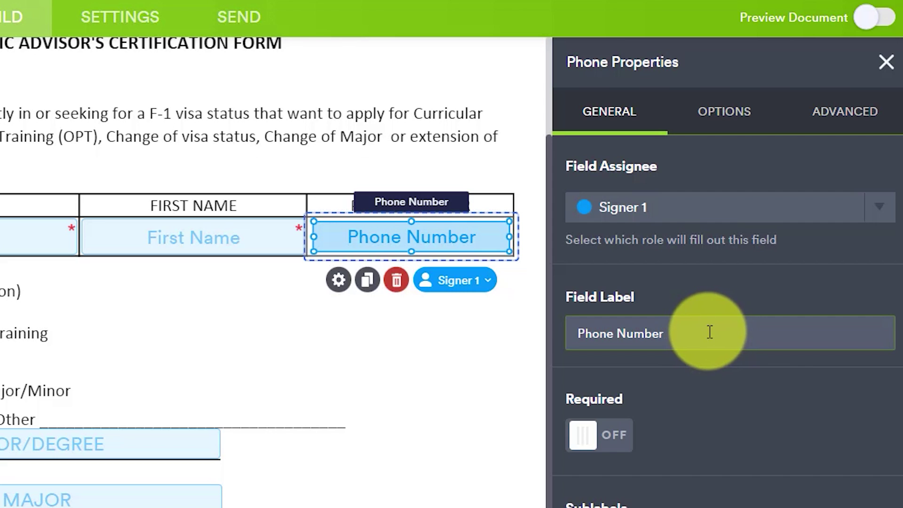
pyautogui.click(621, 438)
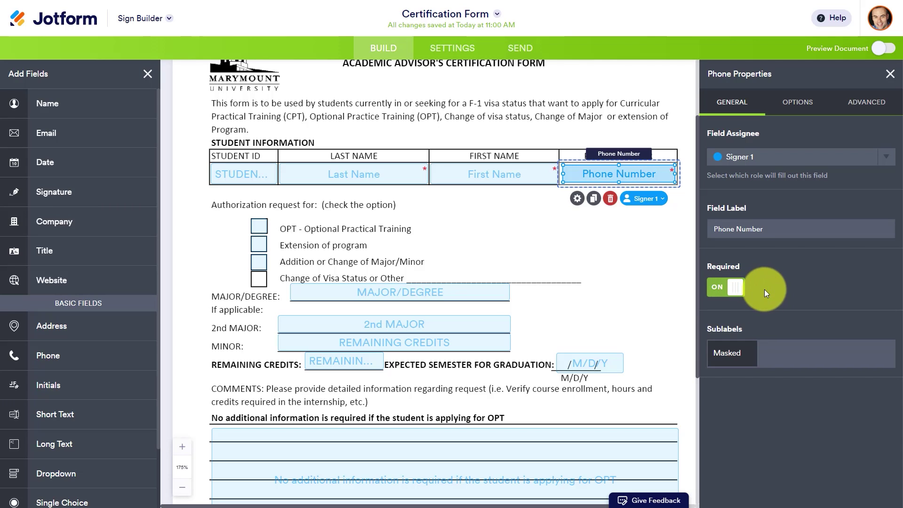
pyautogui.click(798, 105)
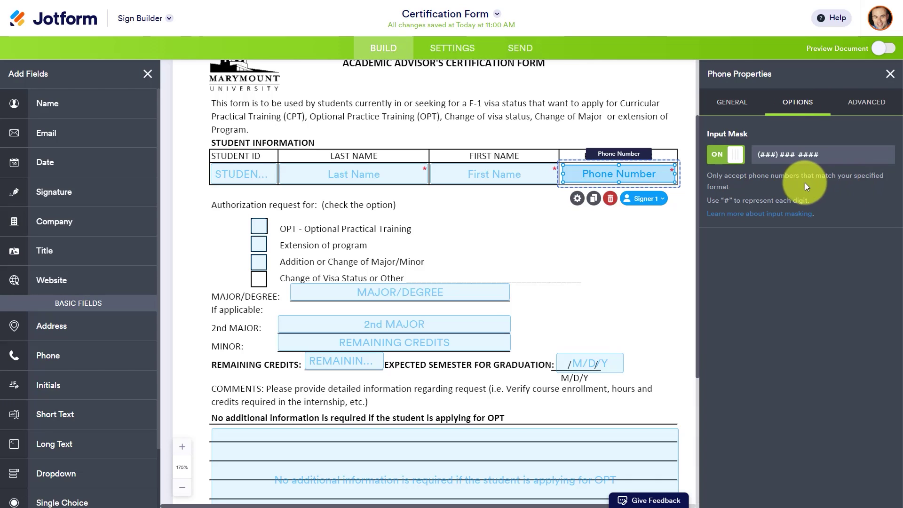
pyautogui.click(864, 104)
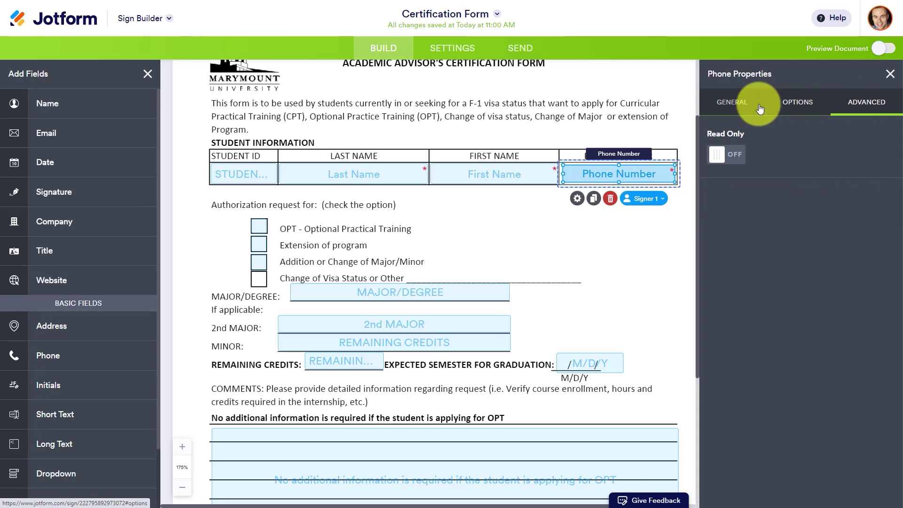
pyautogui.click(730, 102)
pyautogui.click(640, 266)
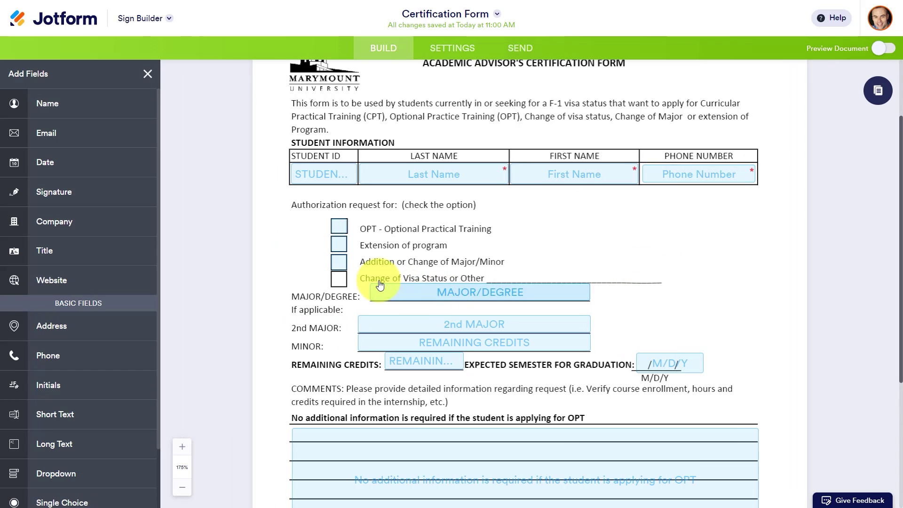
# - Add a fourth checkbox to the authorization request, align it with the last box, and label it "Change of Visa Status or Other"
pyautogui.click(342, 269)
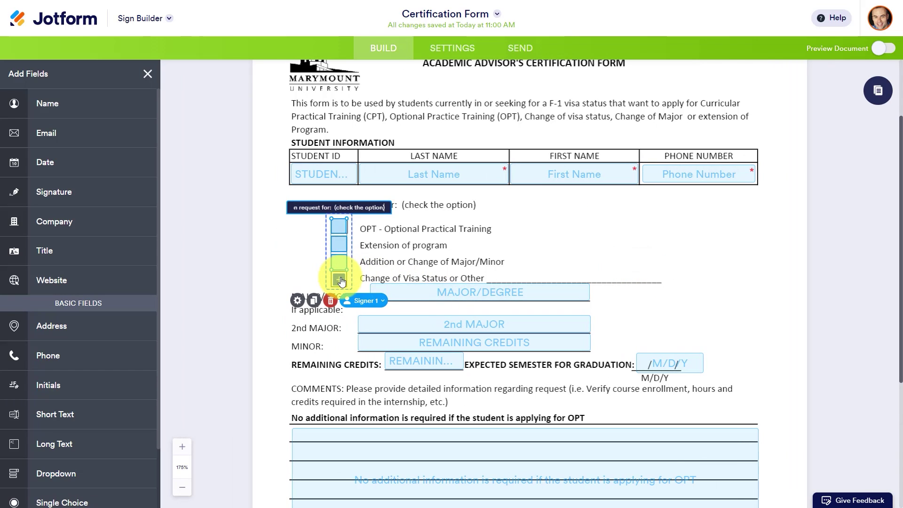
pyautogui.click(339, 280)
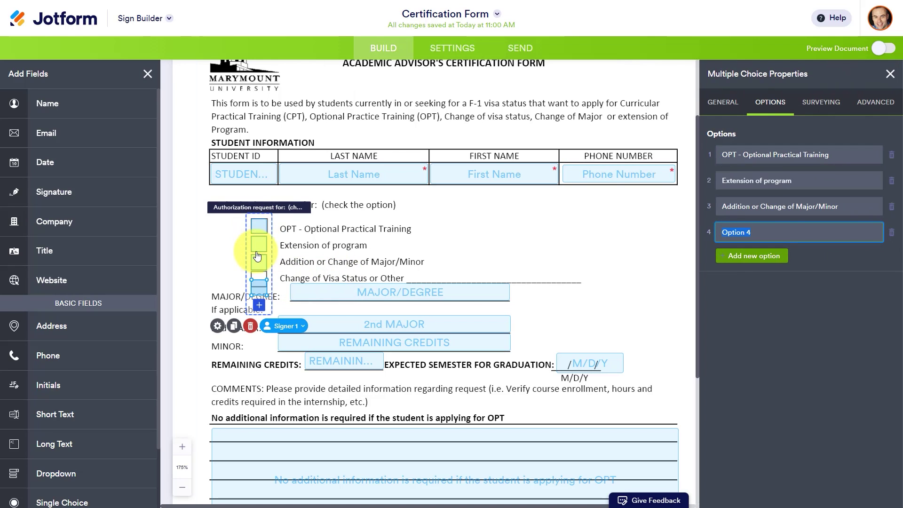
pyautogui.moveTo(258, 291); pyautogui.dragTo(258, 281)
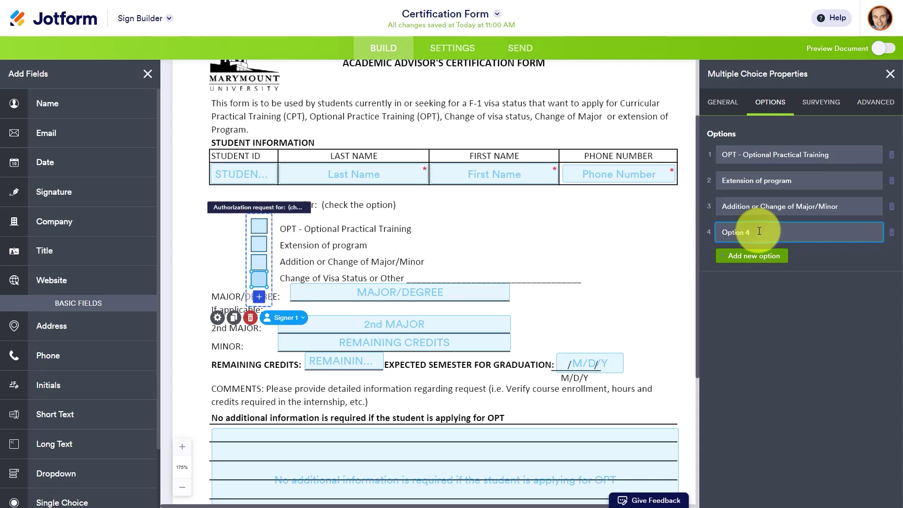
pyautogui.press('BackSpace')
pyautogui.press('BackSpace')
pyautogui.press('BackSpace')
pyautogui.press('BackSpace')
pyautogui.press('BackSpace')
pyautogui.press('BackSpace')
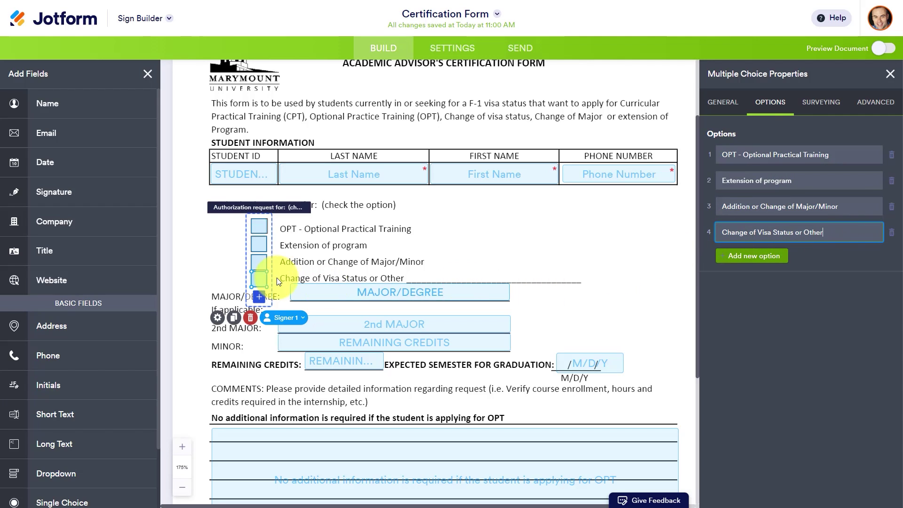
pyautogui.click(540, 247)
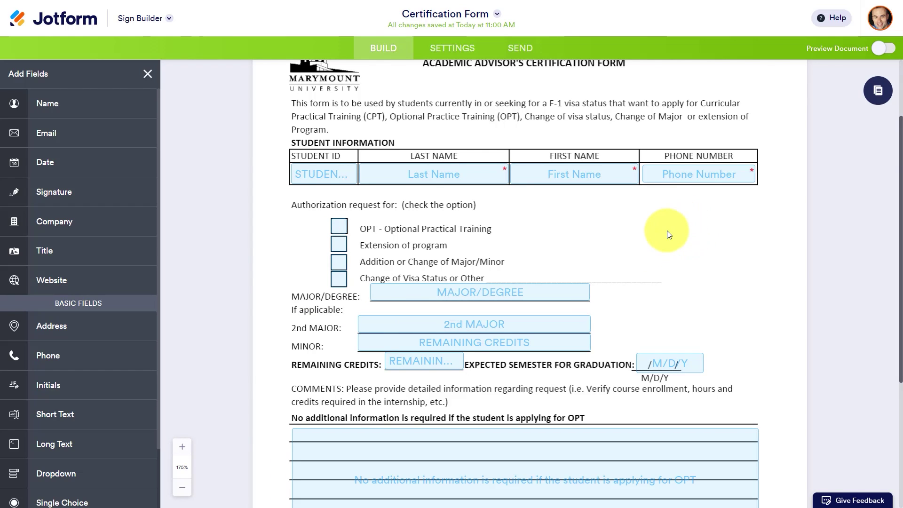
# - Check the remaining fields on the form and preview the document as Signer 1 in the desktop view
pyautogui.scroll(-2, 667, 230)
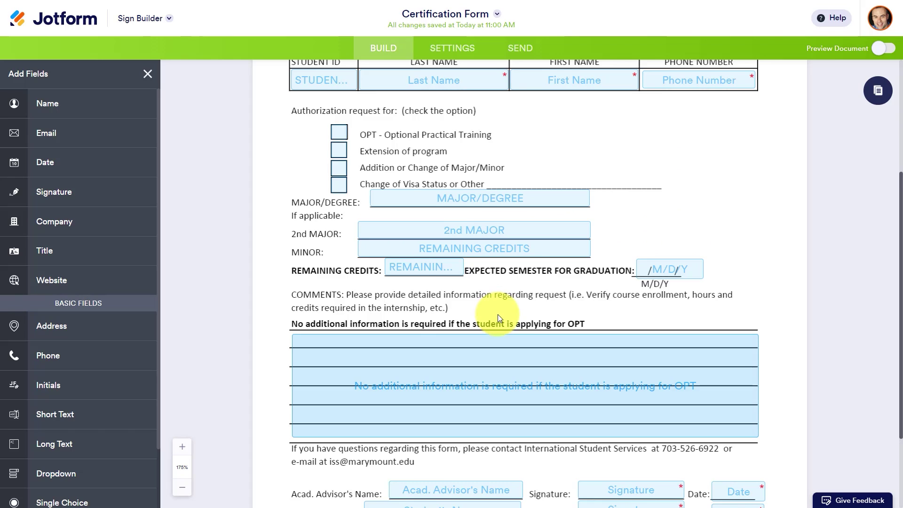
pyautogui.scroll(4, 497, 314)
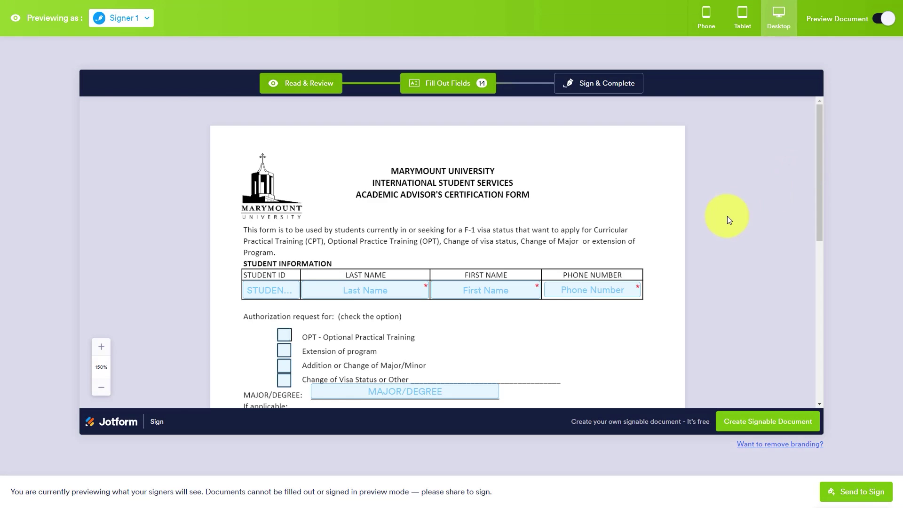
# - Test the Name field in the desktop preview by entering the signer's first and last name, and close the prompt that follows
pyautogui.scroll(-10, 615, 226)
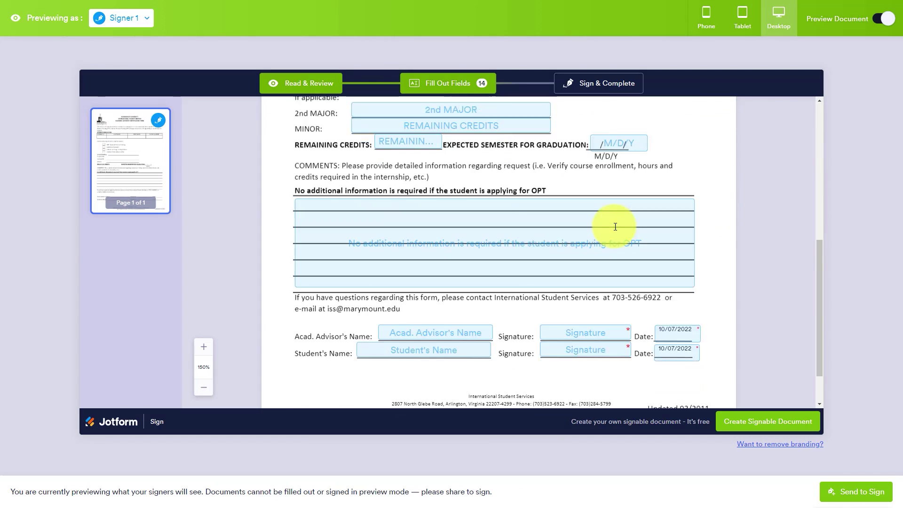
pyautogui.scroll(10, 615, 227)
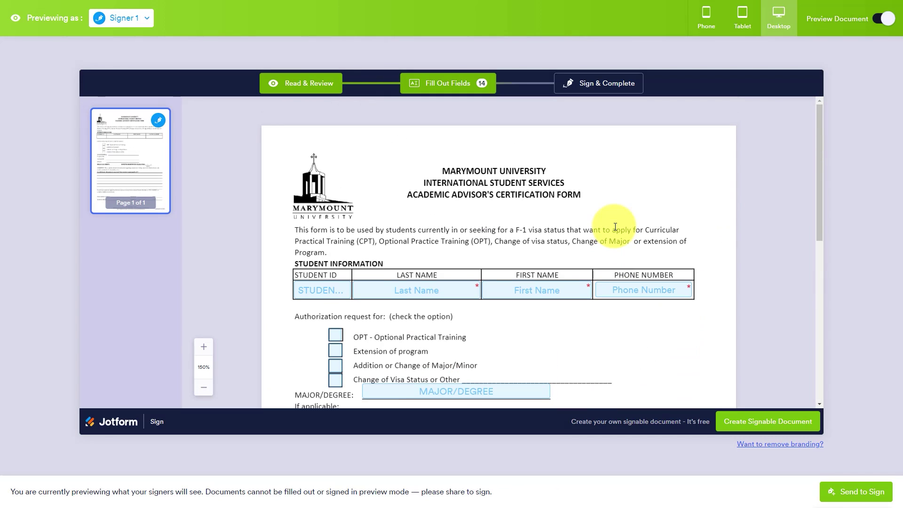
pyautogui.scroll(-1, 622, 210)
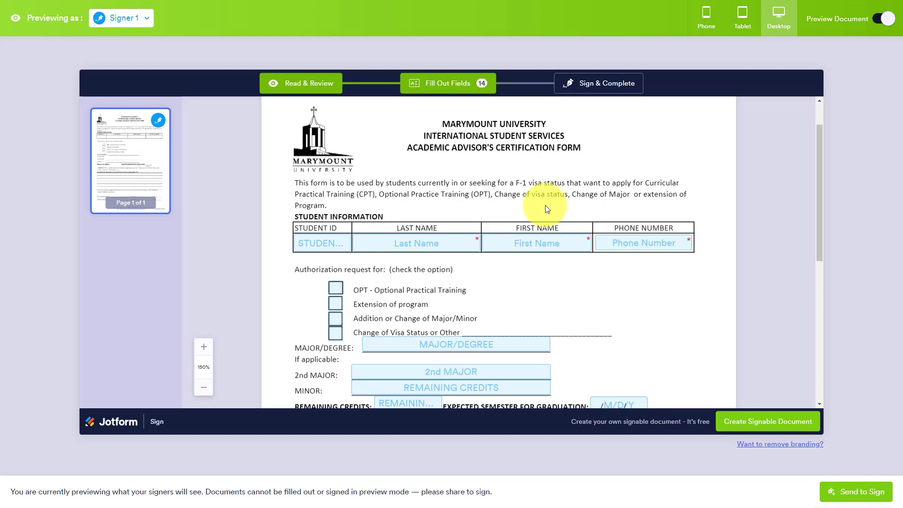
pyautogui.scroll(-1, 517, 226)
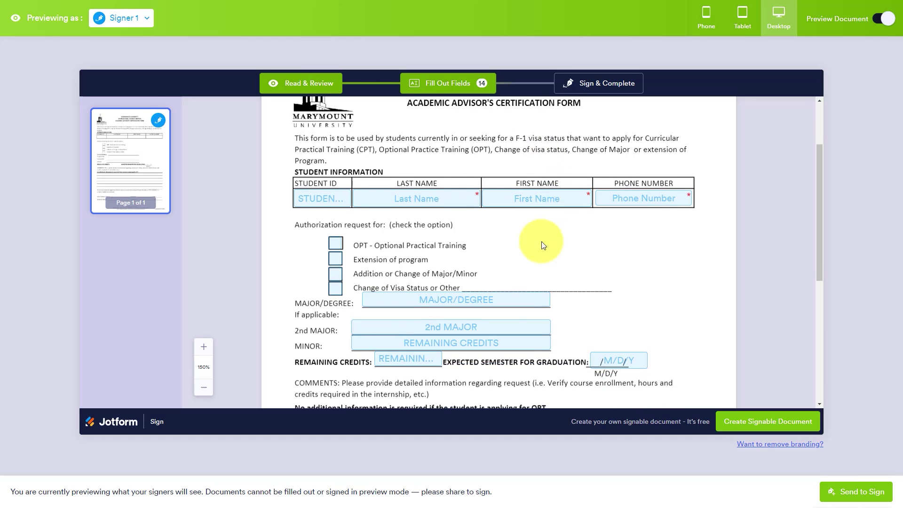
pyautogui.click(436, 202)
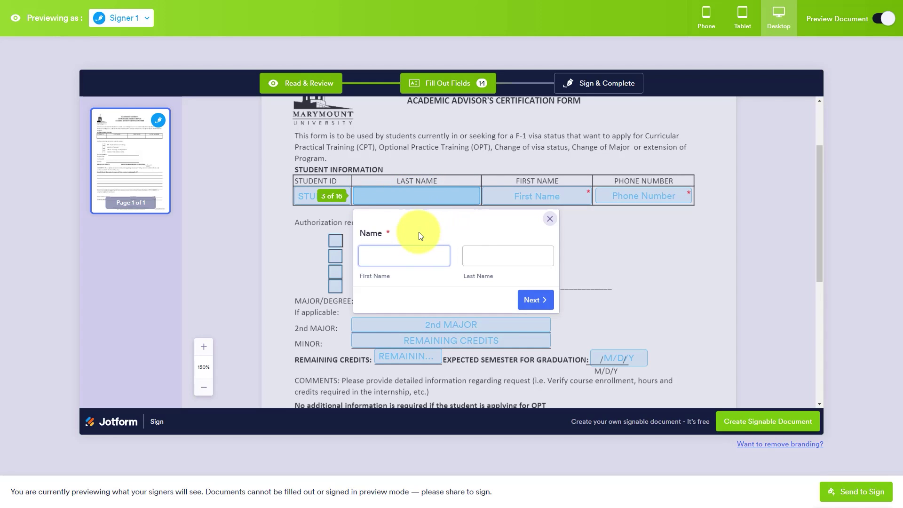
pyautogui.click(415, 255)
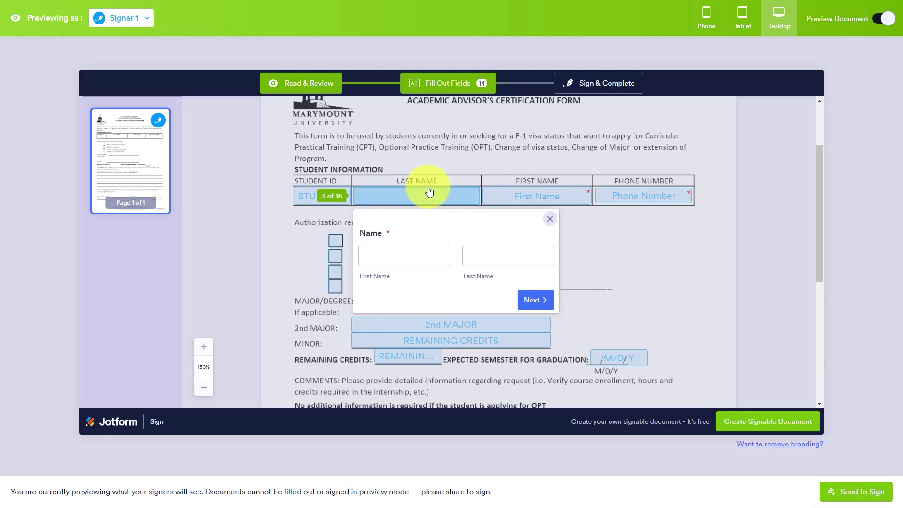
pyautogui.click(389, 257)
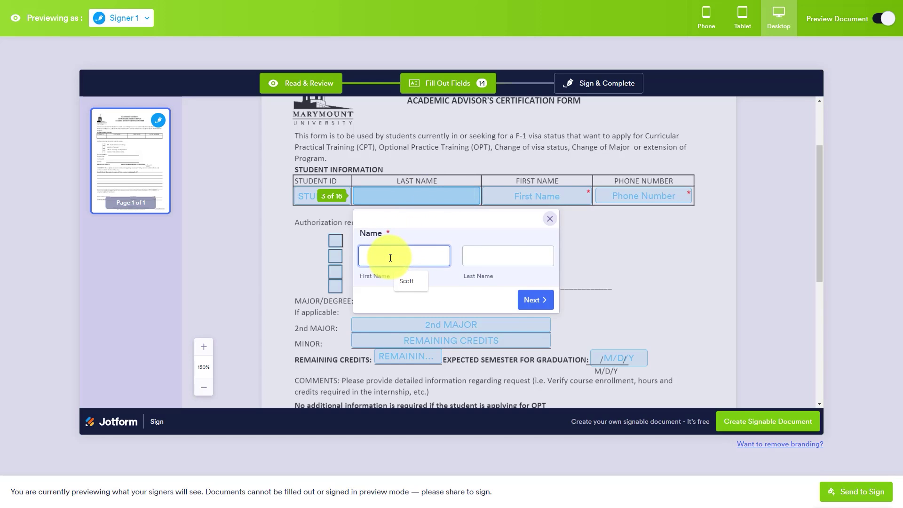
pyautogui.press('Tab')
pyautogui.write('F')
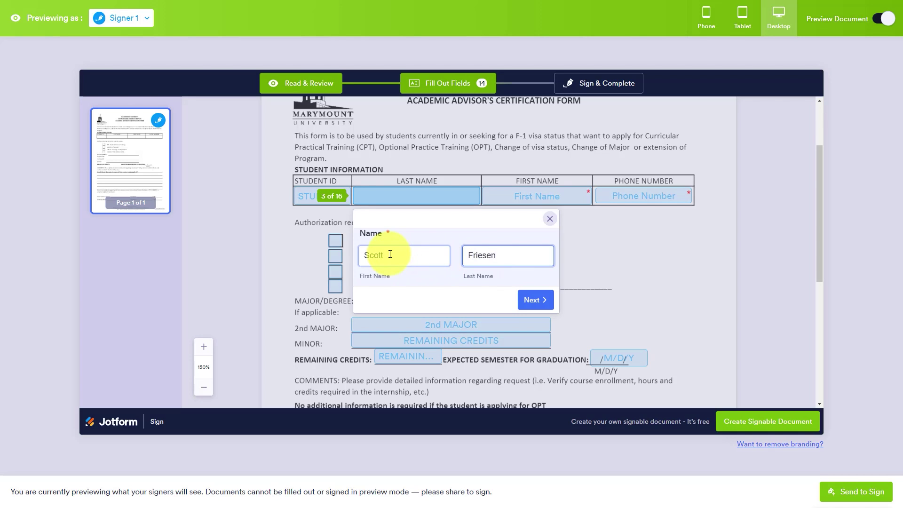
pyautogui.click(532, 301)
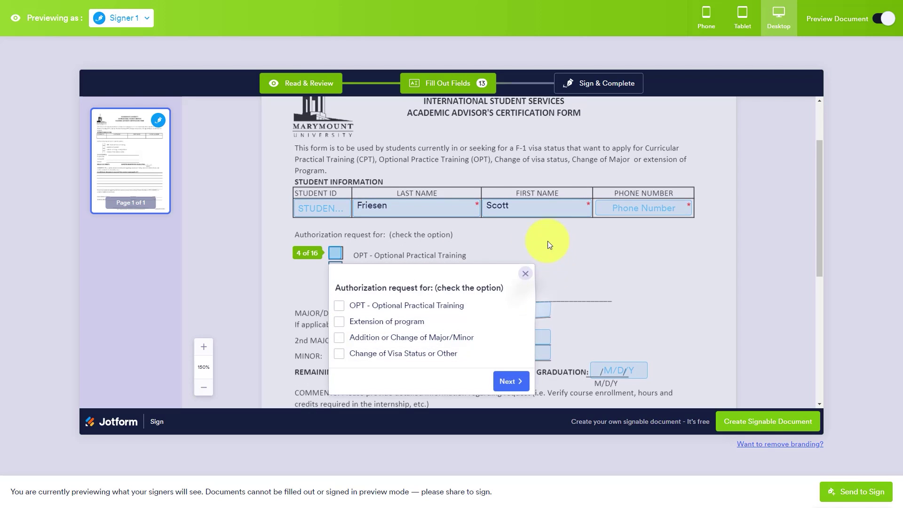
pyautogui.click(527, 275)
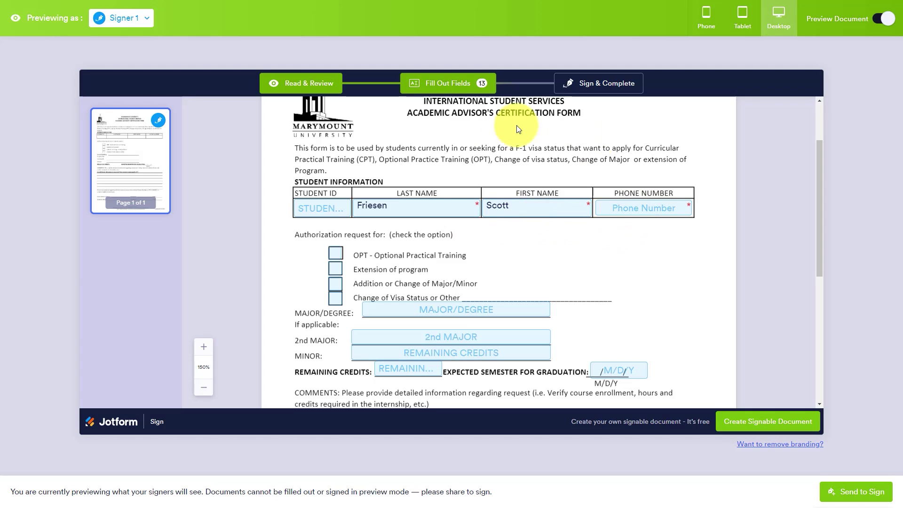
# - Switch to the phone preview and check "Extension of program" and "Addition or Change of Major/Minor" in the authorization request
pyautogui.click(706, 19)
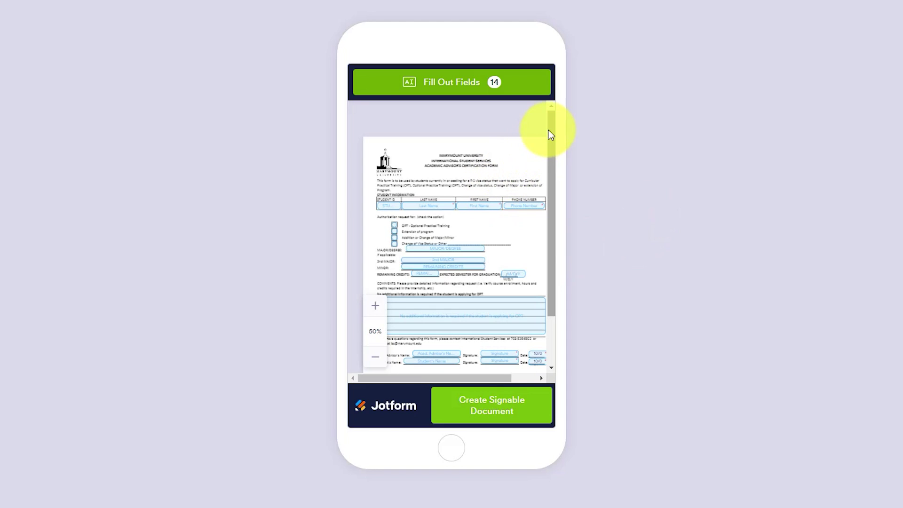
pyautogui.moveTo(550, 127); pyautogui.dragTo(551, 148)
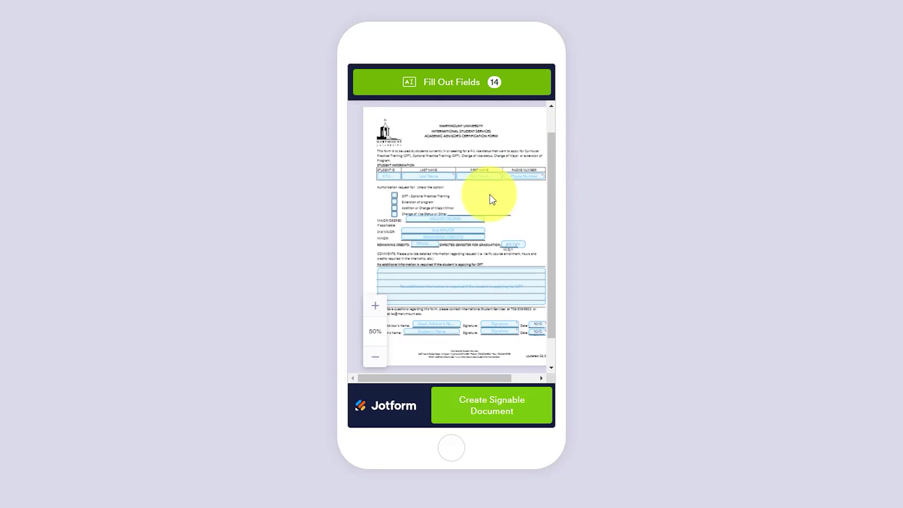
pyautogui.click(394, 201)
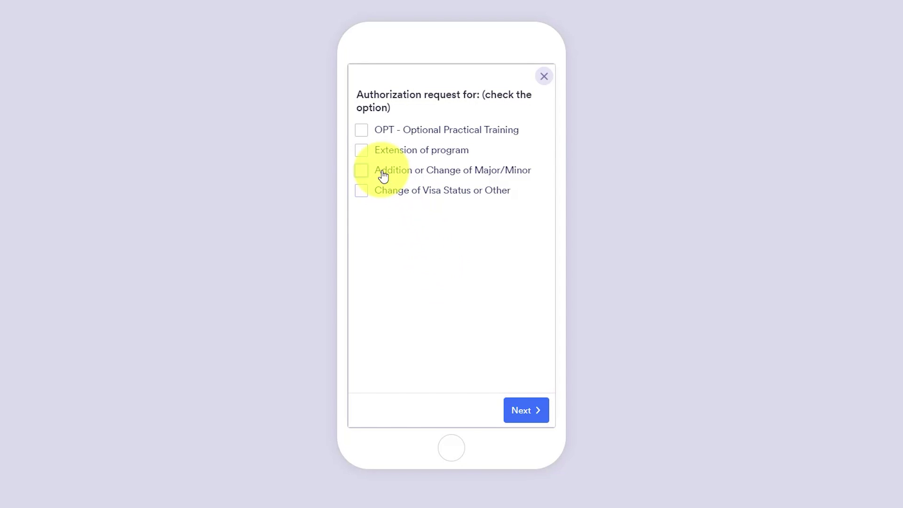
pyautogui.click(362, 150)
pyautogui.click(362, 173)
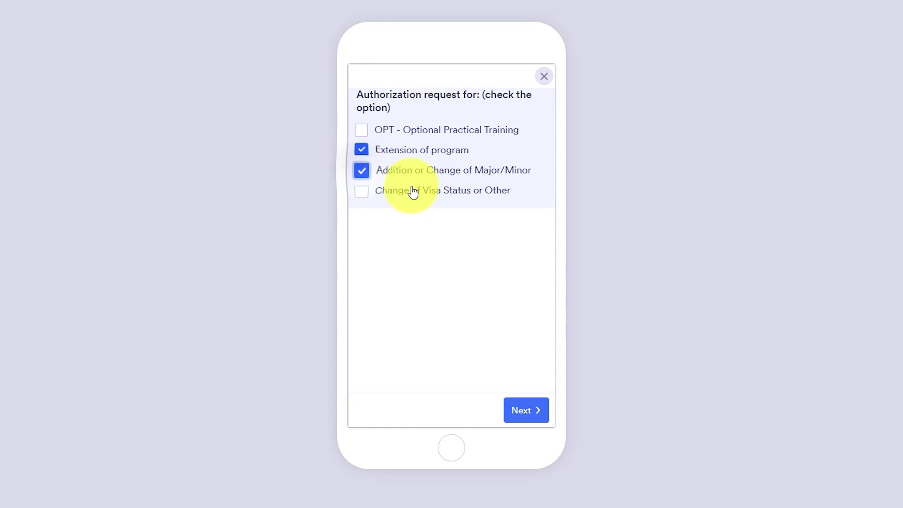
pyautogui.click(523, 411)
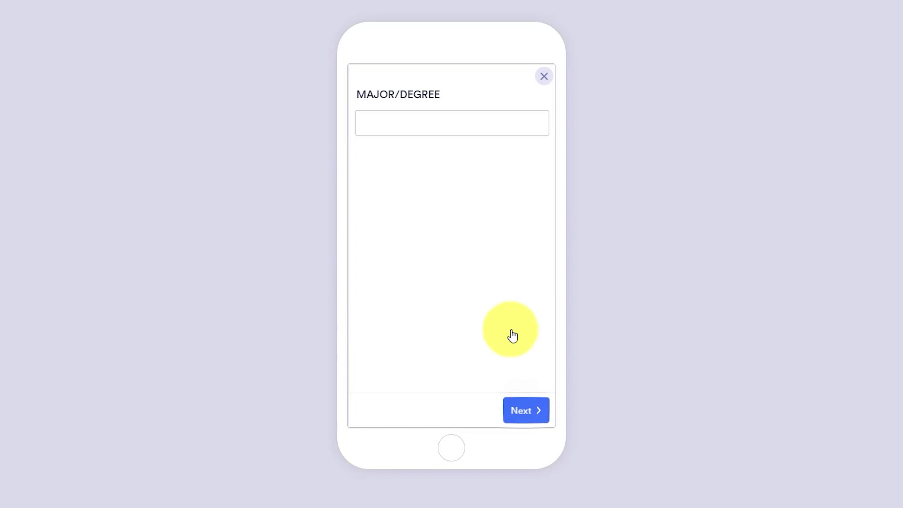
# - Fill in Commerce as MAJOR/DEGREE and Arts as 2nd MAJOR in the phone preview, and close the field prompt
pyautogui.click(432, 124)
pyautogui.click(441, 154)
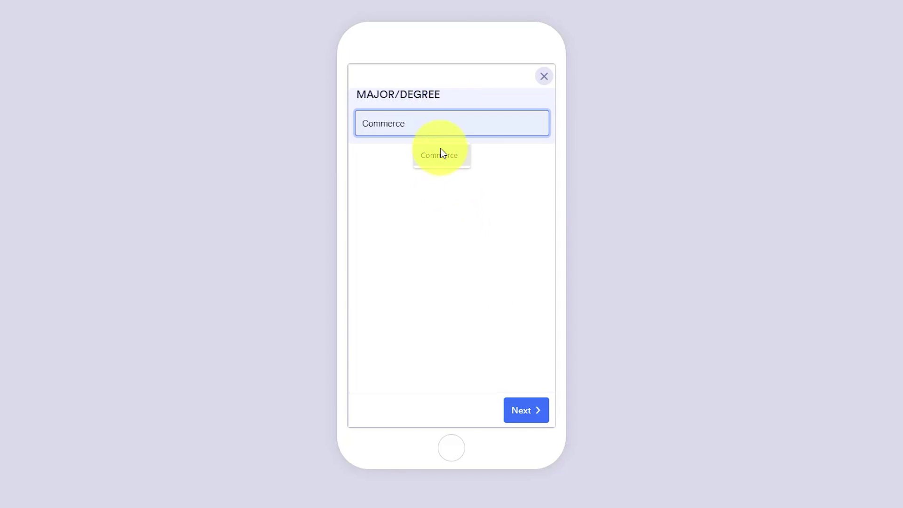
pyautogui.click(525, 411)
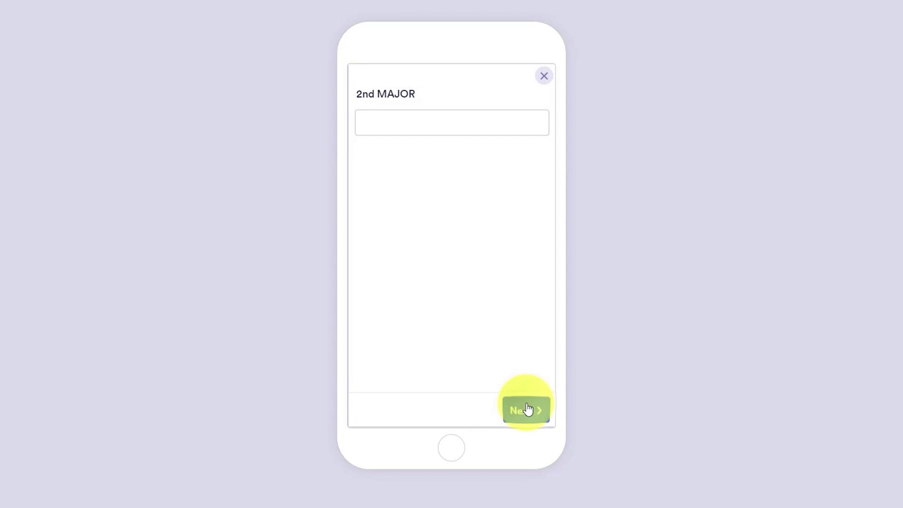
pyautogui.click(412, 123)
pyautogui.click(421, 157)
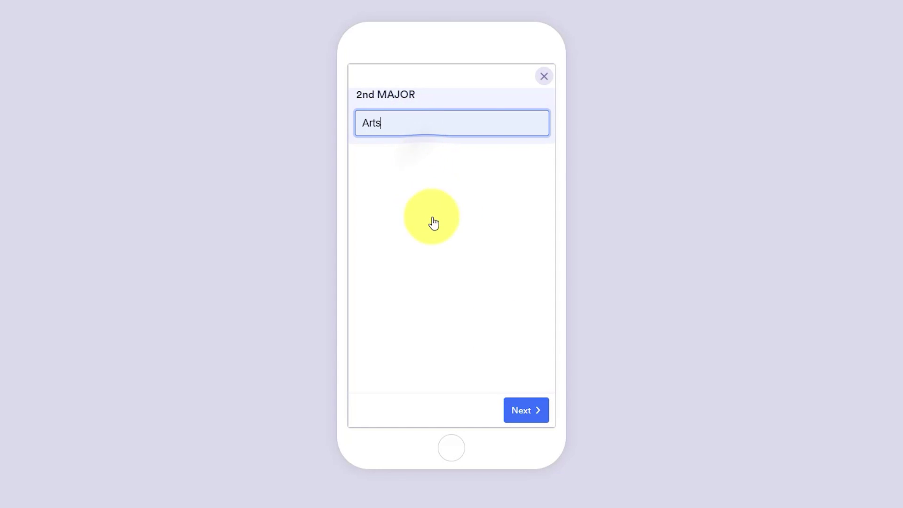
pyautogui.click(545, 79)
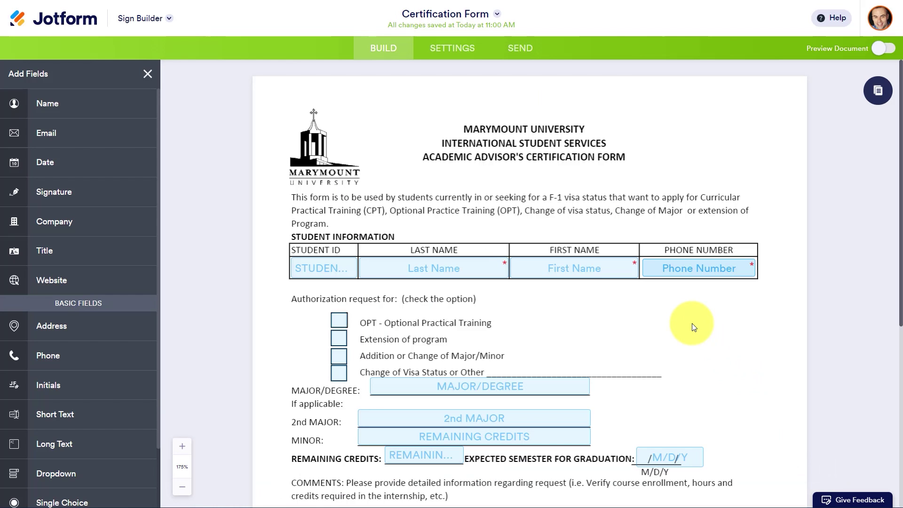
# - Assign the Acad. Advisor's Name field at the end of the form to the role "Me"
pyautogui.scroll(-6, 677, 310)
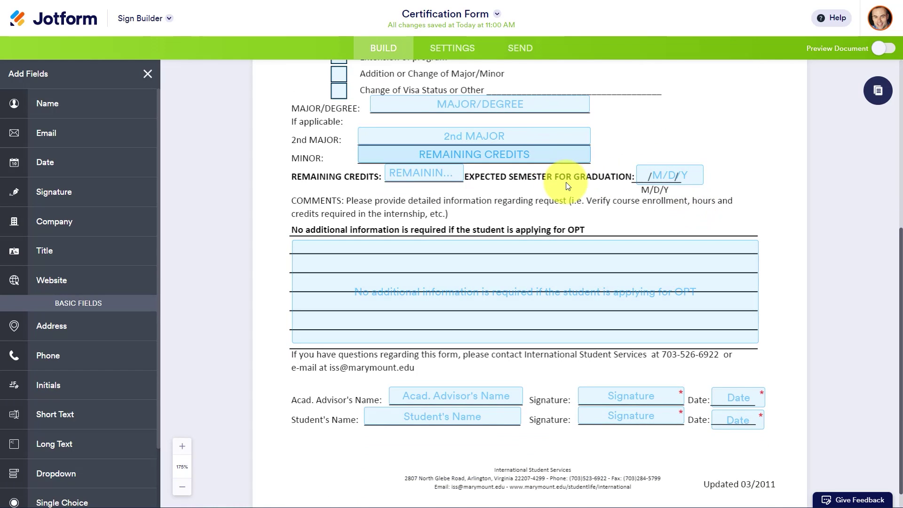
pyautogui.scroll(4, 571, 198)
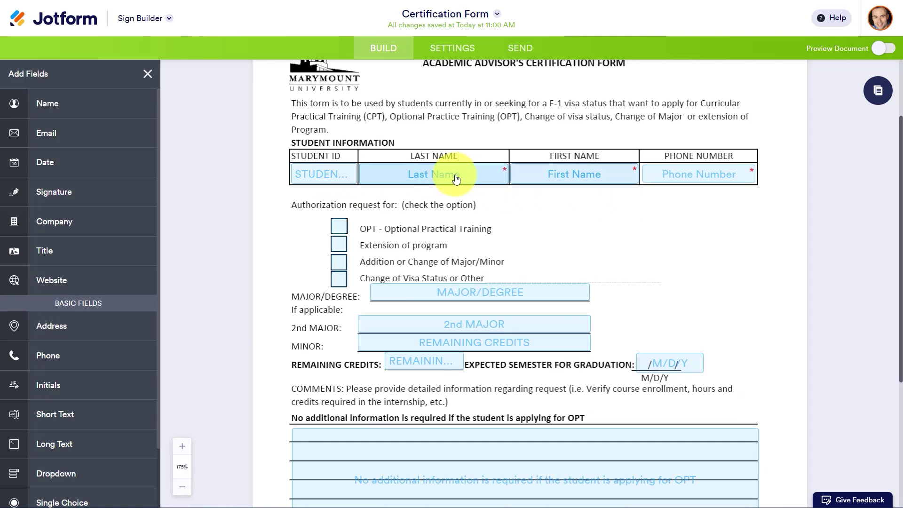
pyautogui.scroll(-5, 712, 204)
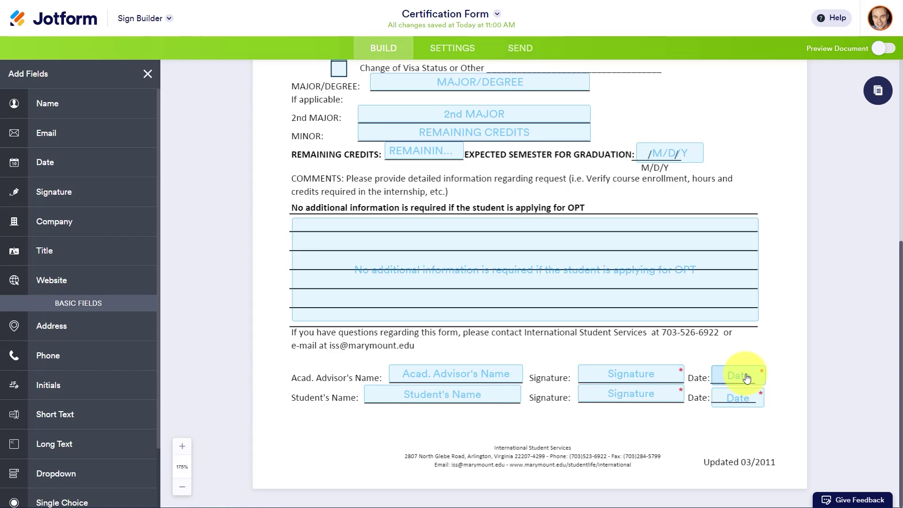
pyautogui.click(477, 376)
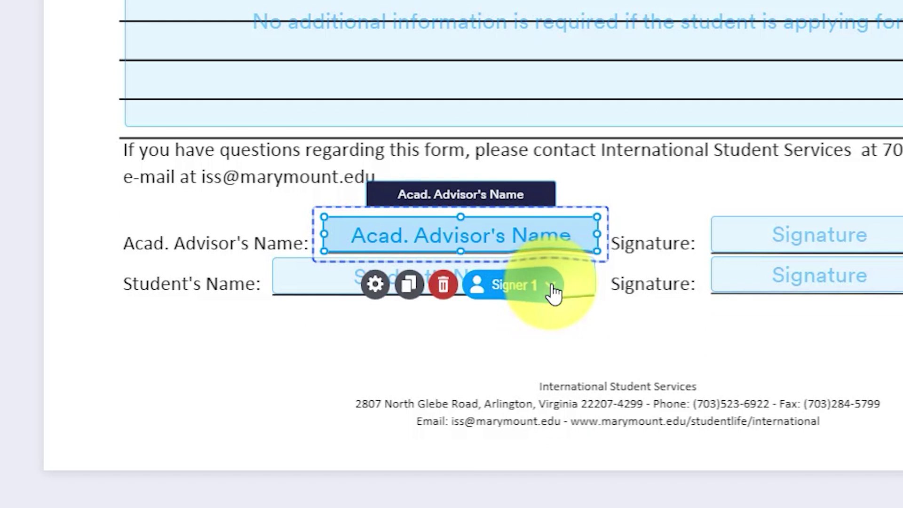
pyautogui.click(554, 398)
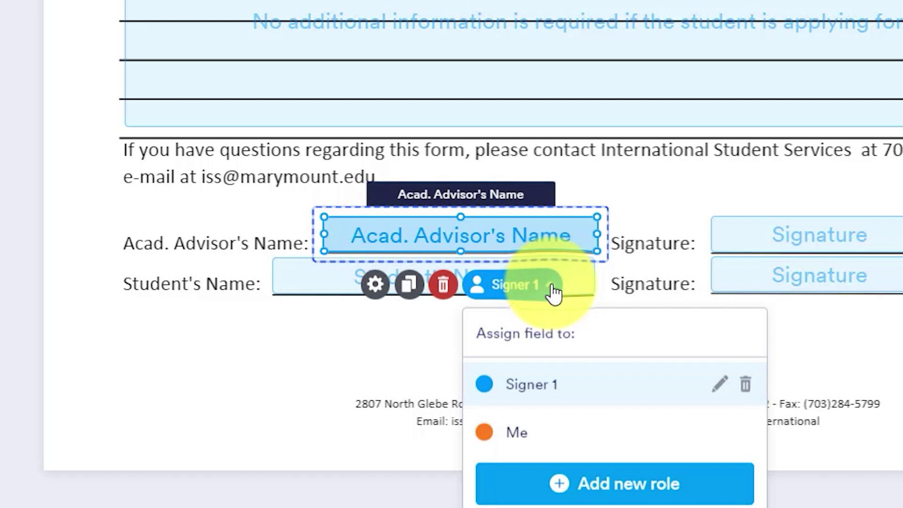
pyautogui.click(523, 431)
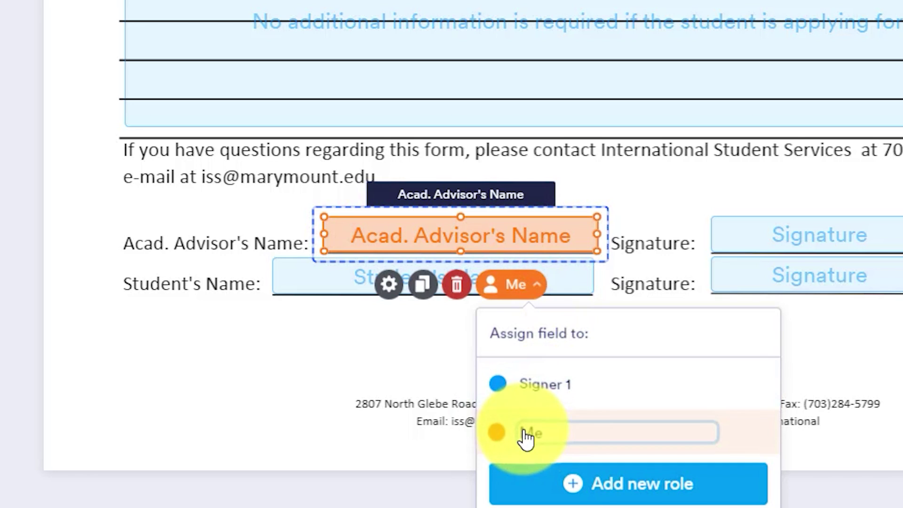
# - Assign the Signature and Date fields on the academic advisor's line to the role "Me"
pyautogui.click(826, 242)
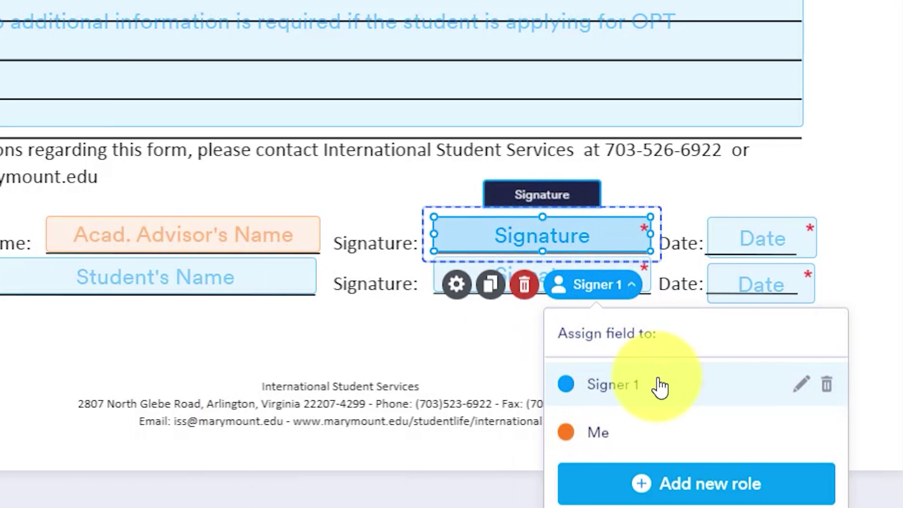
pyautogui.click(687, 449)
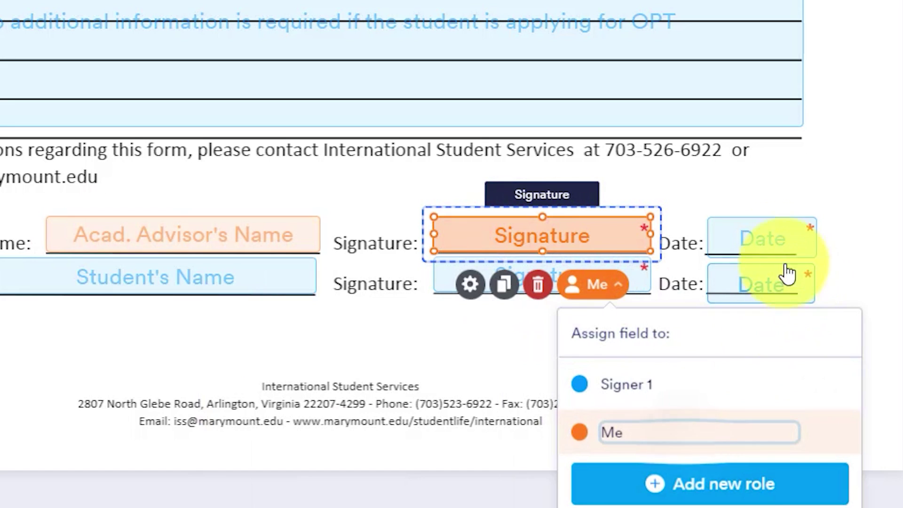
pyautogui.click(776, 244)
pyautogui.click(761, 451)
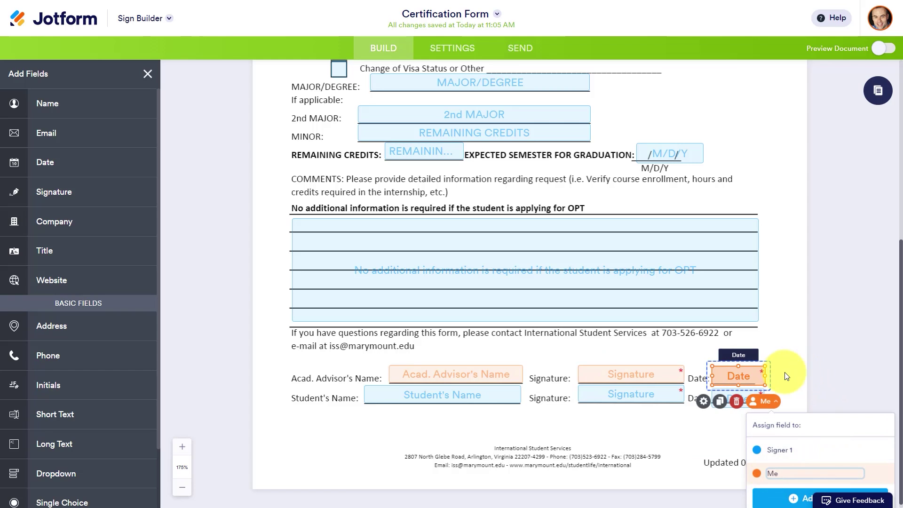
pyautogui.click(794, 371)
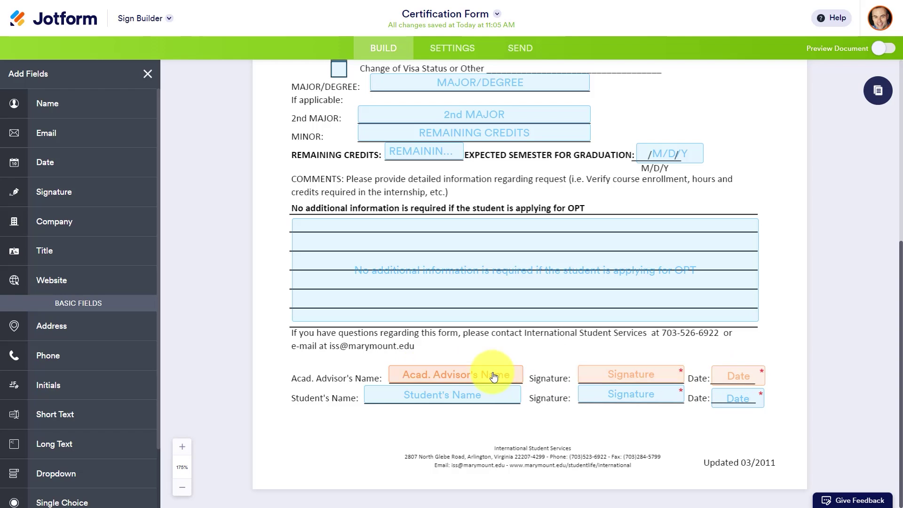
# - Look over the finished form and review the document's general settings, email settings and available integrations
pyautogui.scroll(5, 594, 252)
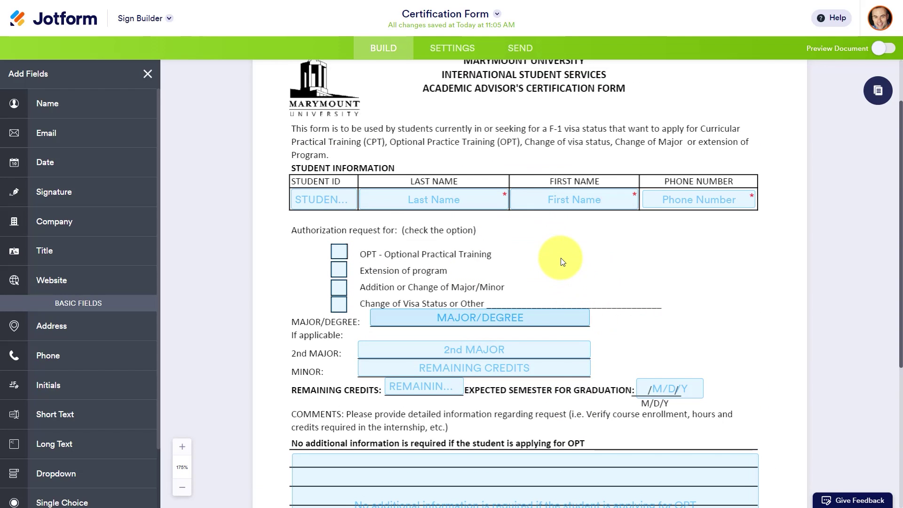
pyautogui.scroll(-4, 563, 262)
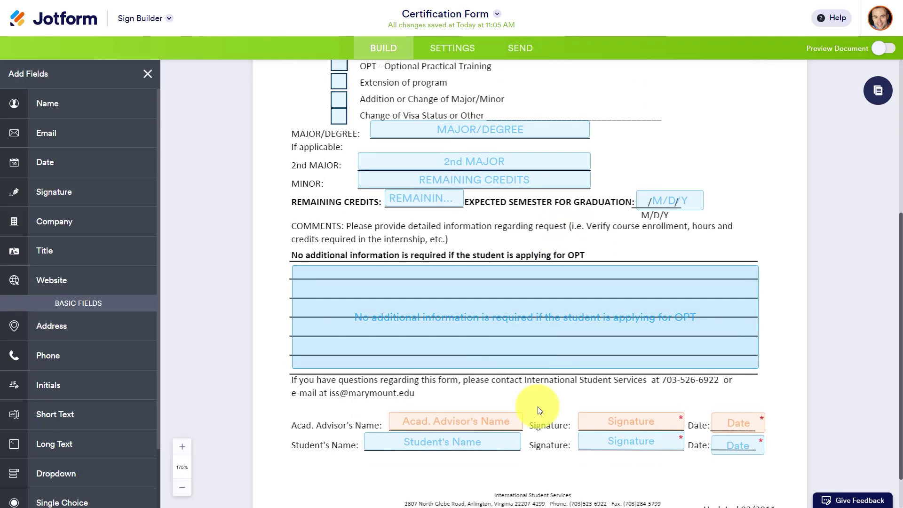
pyautogui.scroll(5, 539, 404)
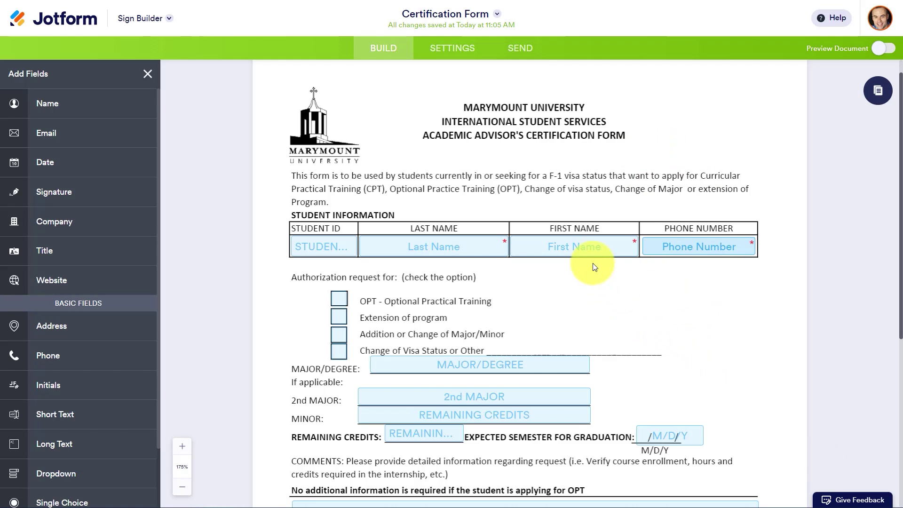
pyautogui.click(450, 50)
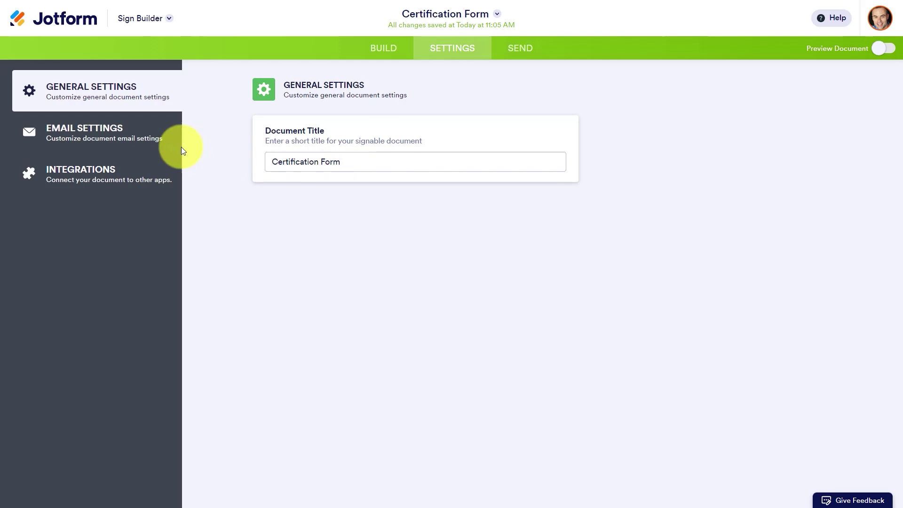
pyautogui.click(91, 138)
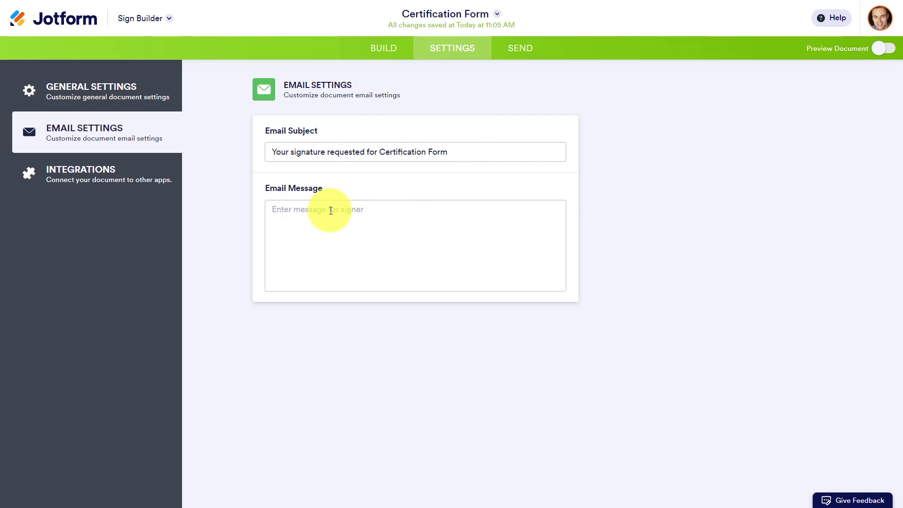
pyautogui.click(94, 179)
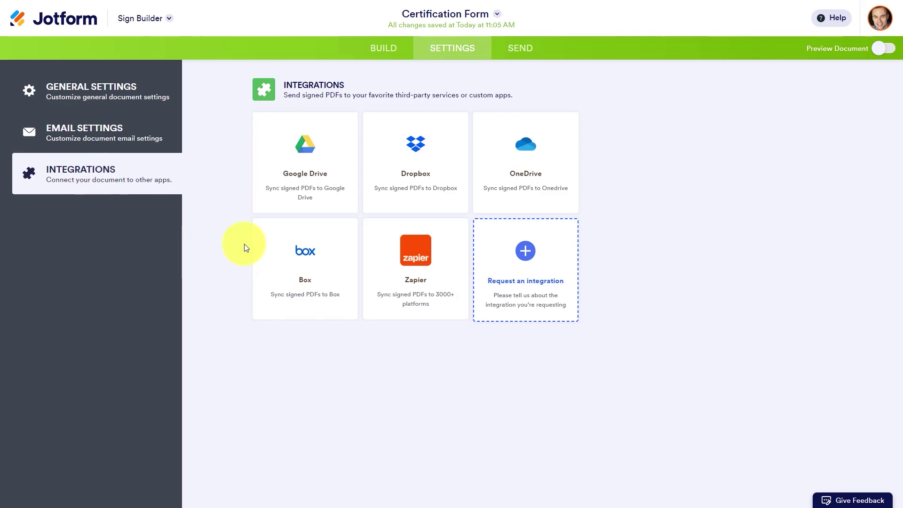
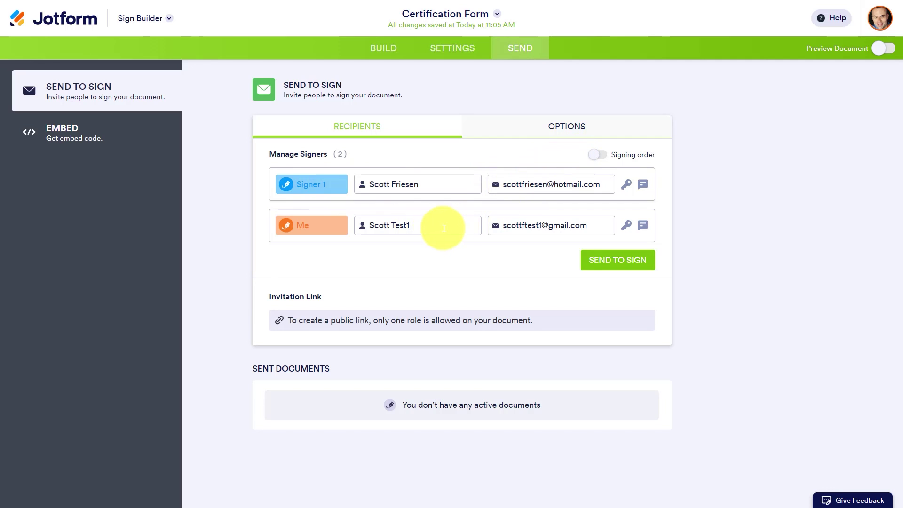
# - Turn on the signing order and arrange the recipients with Signer 1 first and Me second
pyautogui.click(599, 156)
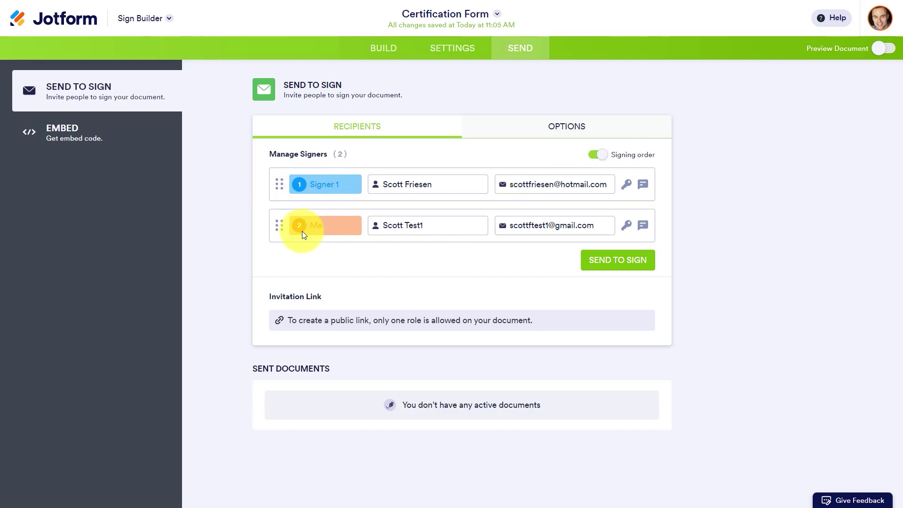
pyautogui.moveTo(277, 227); pyautogui.dragTo(280, 197)
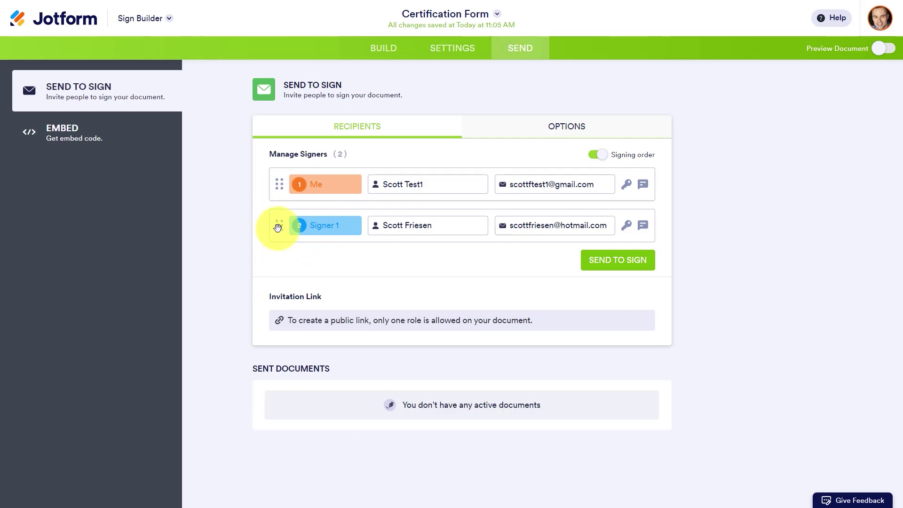
pyautogui.moveTo(280, 226); pyautogui.dragTo(276, 196)
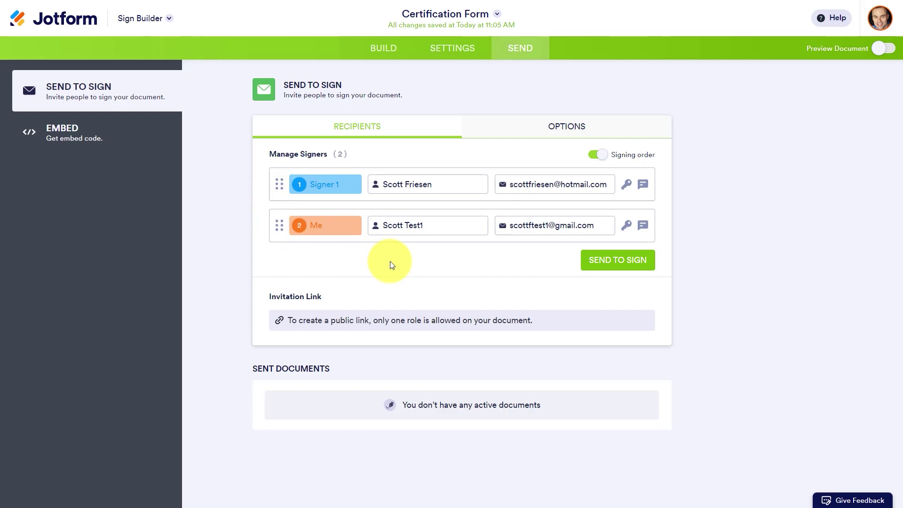
# - Enable automated reminder emails for the document's recipients, repeating every 2 days
pyautogui.click(567, 132)
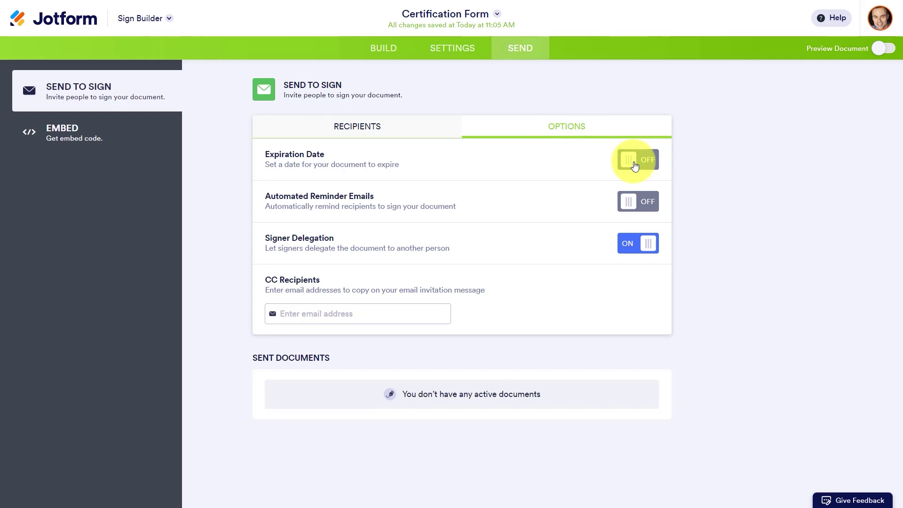
pyautogui.click(635, 202)
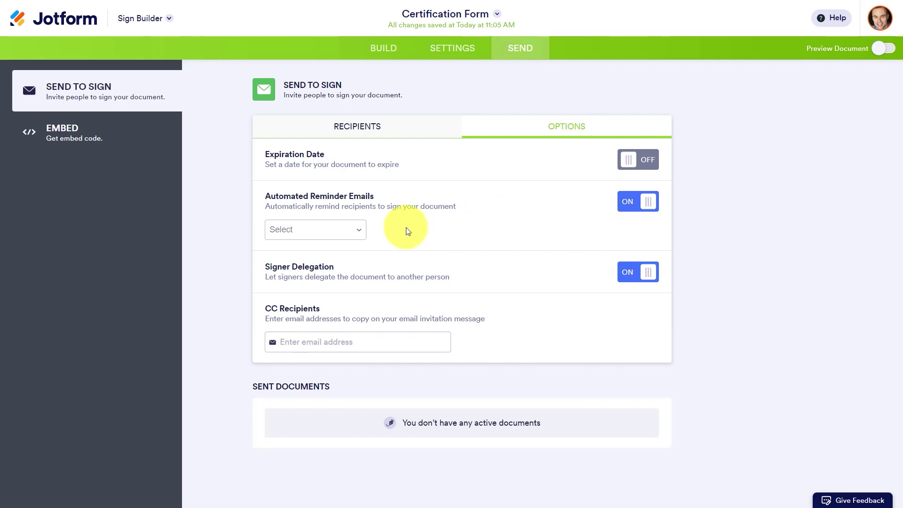
pyautogui.click(358, 234)
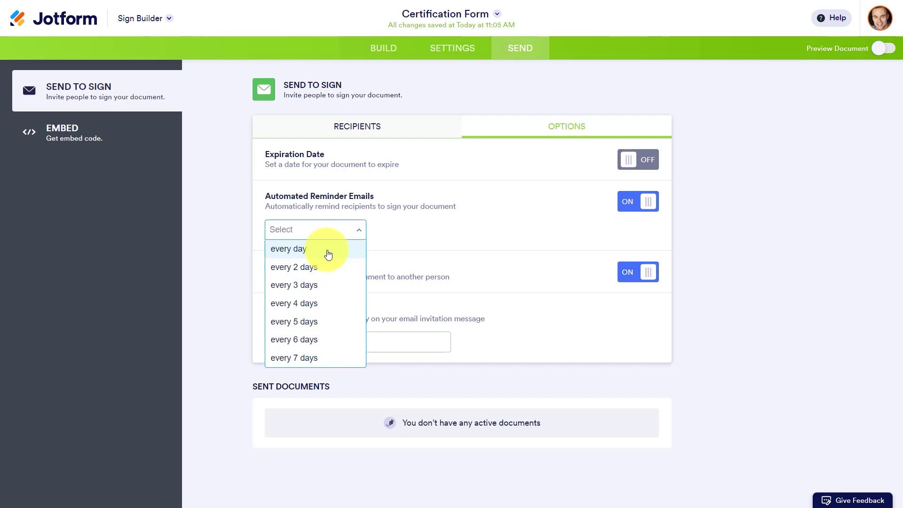
pyautogui.click(308, 269)
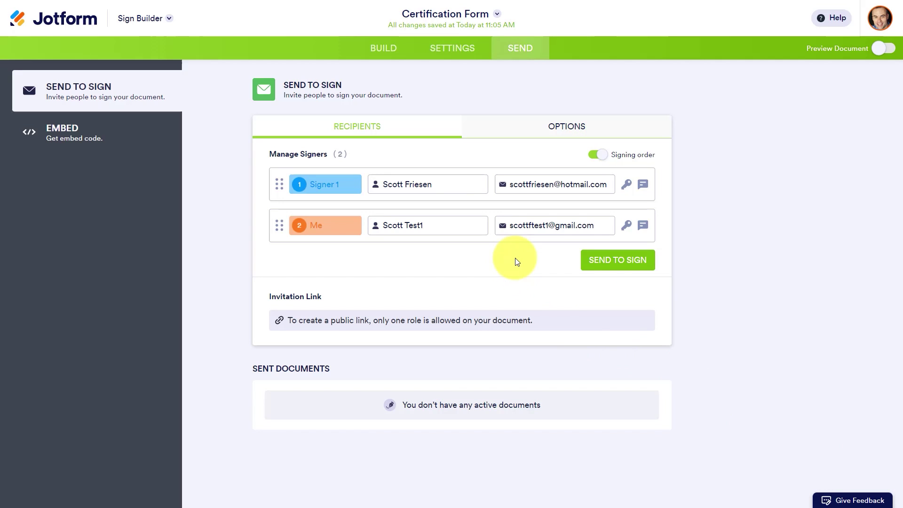
# - Send the certification form to both signers and open the sent document in the Sign Inbox
pyautogui.click(605, 272)
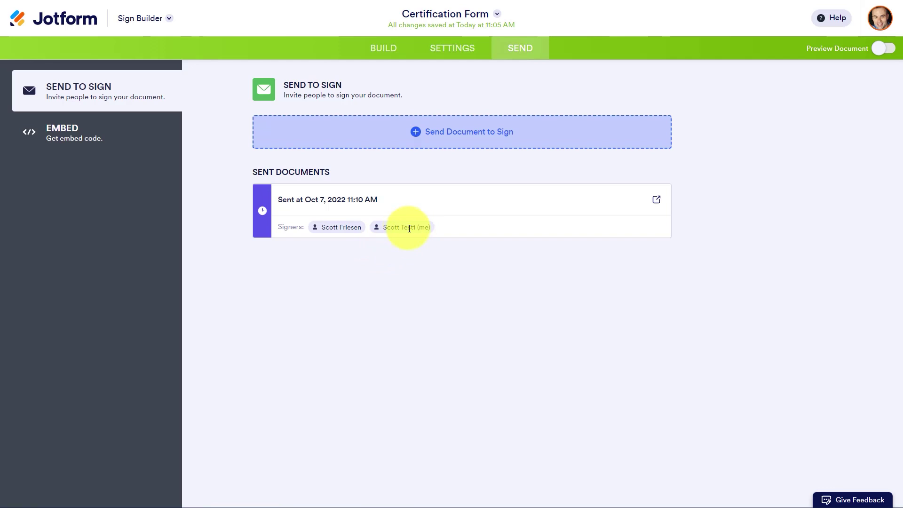
pyautogui.click(341, 229)
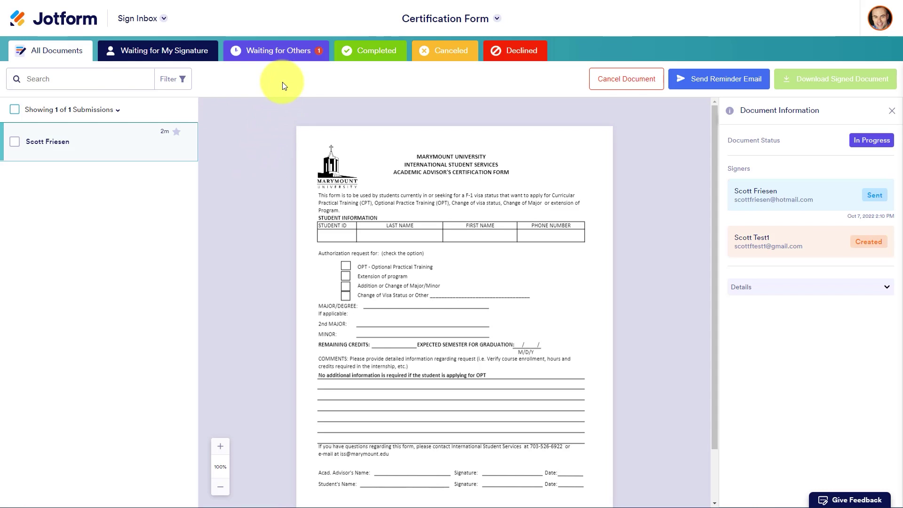
# - Look over the sent form among the documents waiting for others, including its signer statuses
pyautogui.click(278, 51)
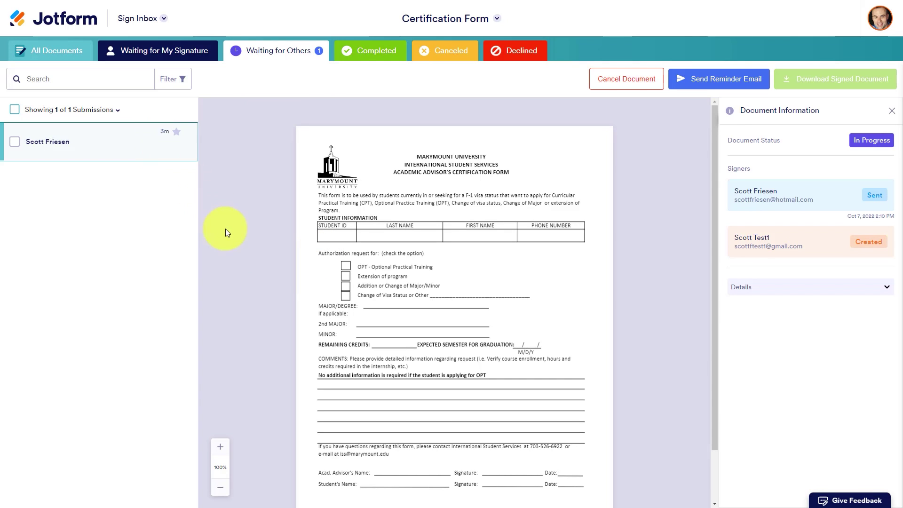
pyautogui.scroll(-1, 403, 273)
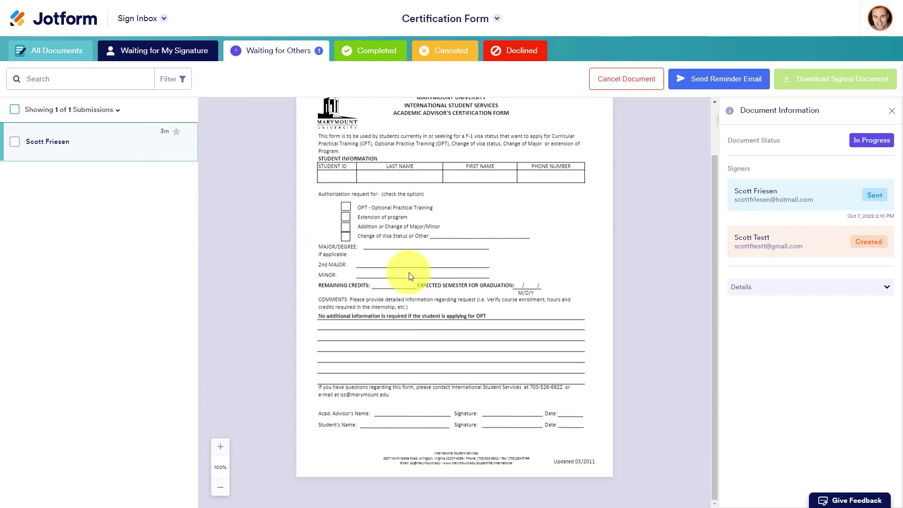
pyautogui.scroll(1, 404, 275)
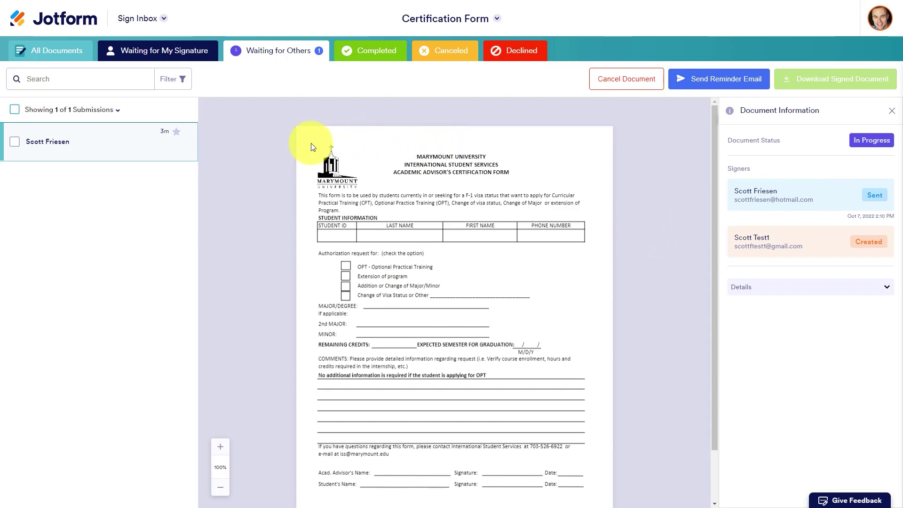
pyautogui.scroll(-1, 269, 224)
pyautogui.scroll(1, 269, 224)
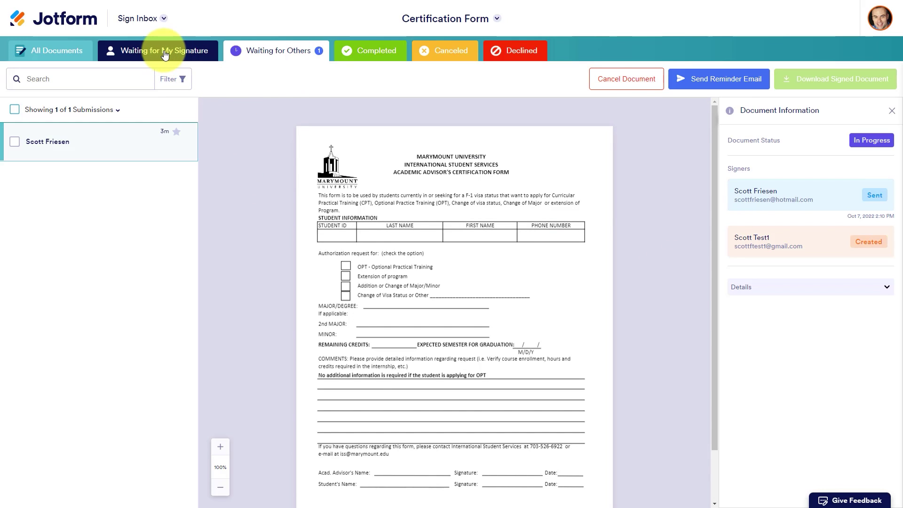
pyautogui.scroll(-1, 488, 258)
pyautogui.scroll(1, 489, 259)
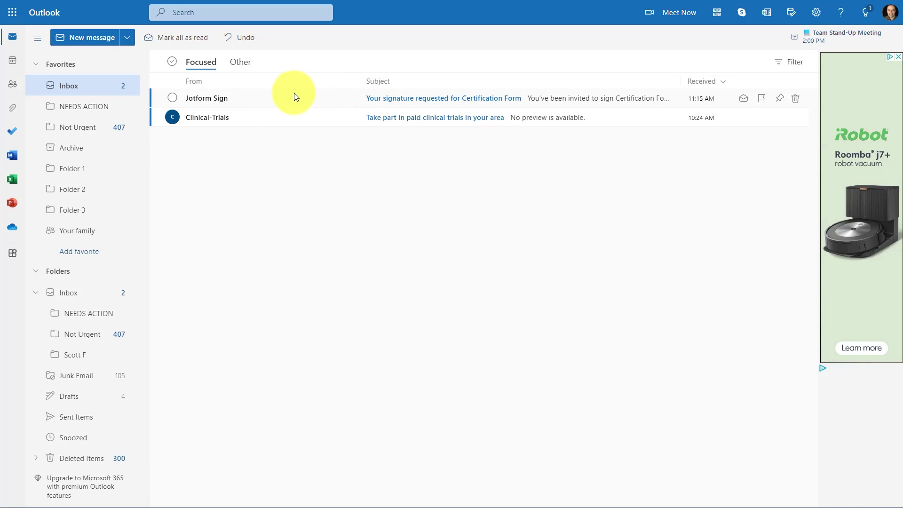
# - Open the Jotform Sign signature request from the Outlook inbox and look over the form's fields as the first signer
pyautogui.click(229, 101)
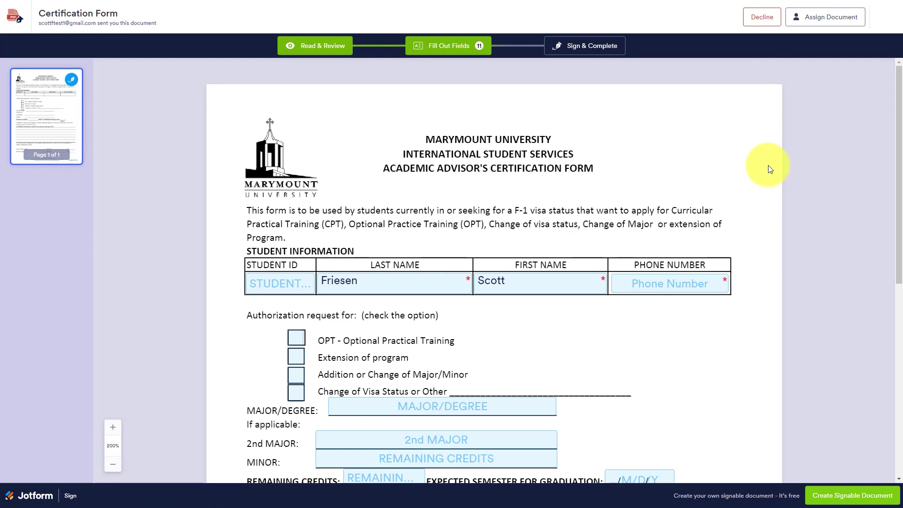
pyautogui.scroll(-7, 770, 169)
pyautogui.scroll(7, 769, 169)
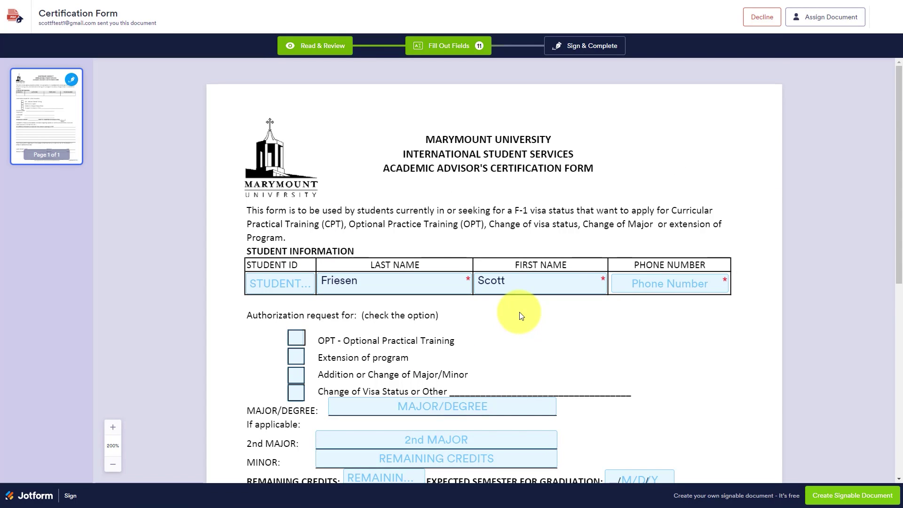
pyautogui.scroll(-2, 519, 312)
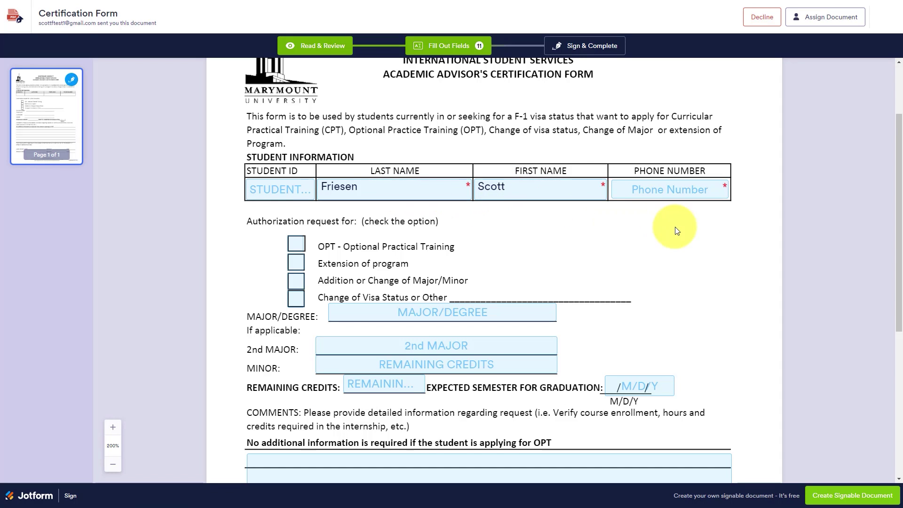
pyautogui.scroll(-6, 777, 242)
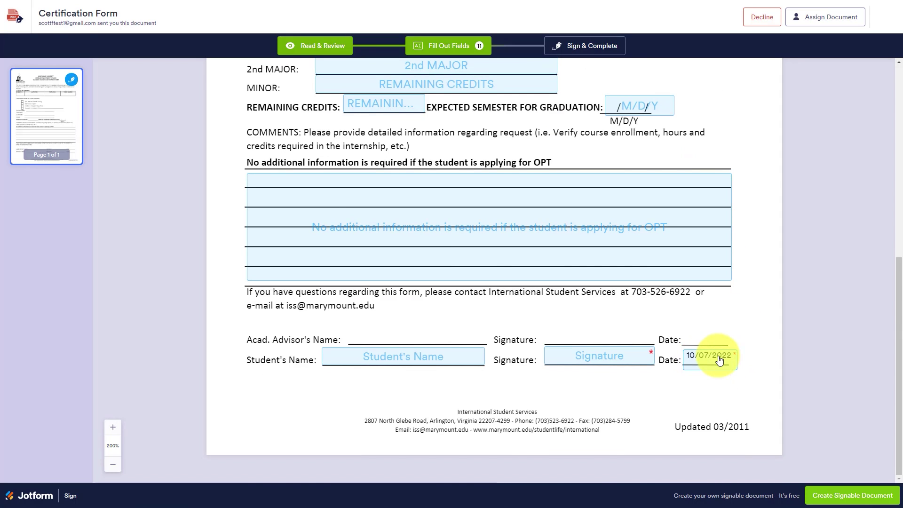
pyautogui.scroll(8, 553, 347)
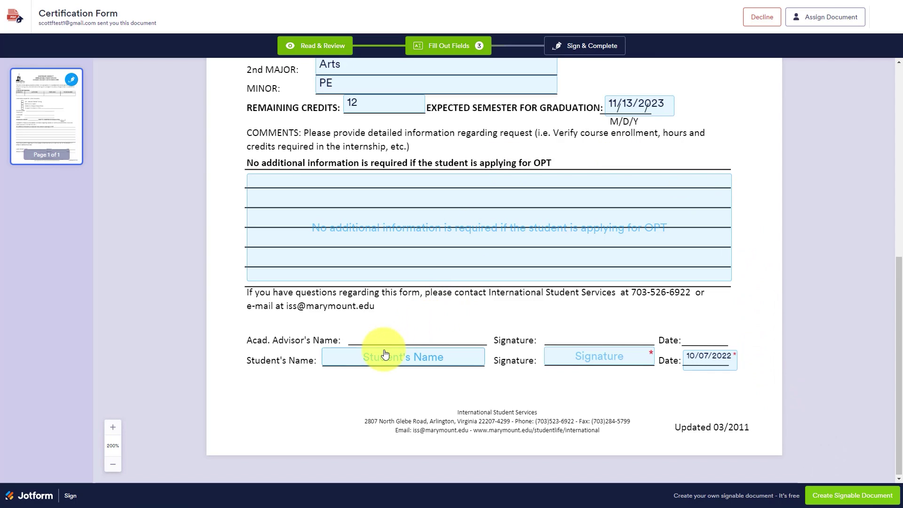
# - Enter the student's full name, draw a freehand signature on the student's line, and keep the date 10/07/2022
pyautogui.click(397, 361)
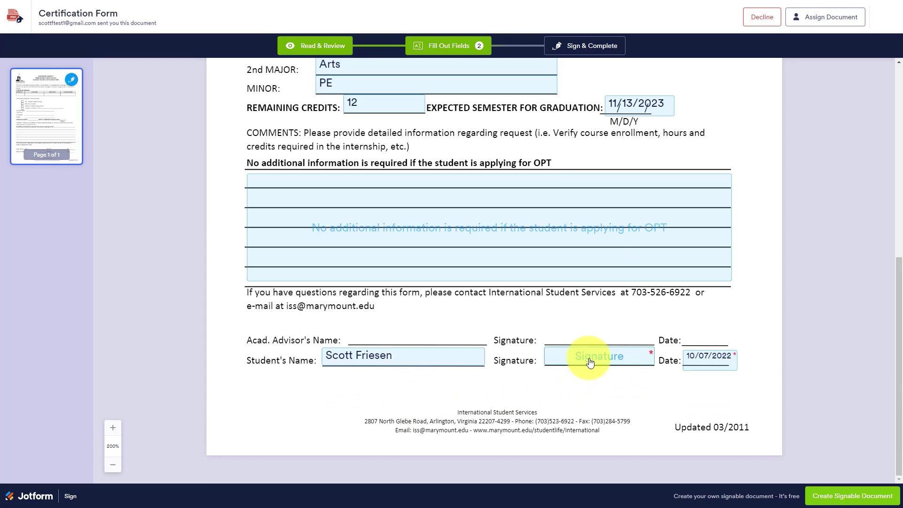
pyautogui.click(590, 362)
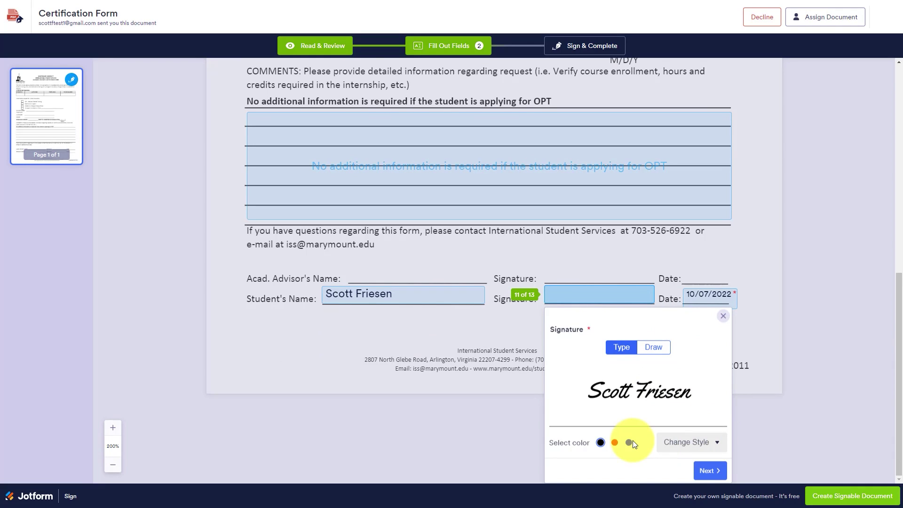
pyautogui.click(653, 347)
pyautogui.moveTo(625, 378)
pyautogui.mouseDown()
pyautogui.moveTo(615, 403)
pyautogui.moveTo(594, 413)
pyautogui.mouseUp()
pyautogui.moveTo(649, 379)
pyautogui.mouseDown()
pyautogui.moveTo(647, 416)
pyautogui.moveTo(669, 377)
pyautogui.moveTo(671, 398)
pyautogui.mouseUp()
pyautogui.click(710, 470)
pyautogui.click(709, 407)
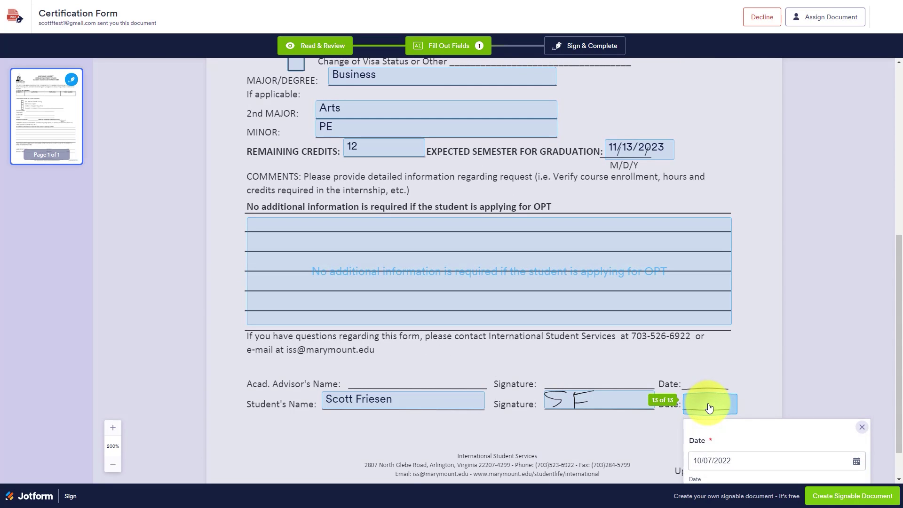
pyautogui.click(861, 428)
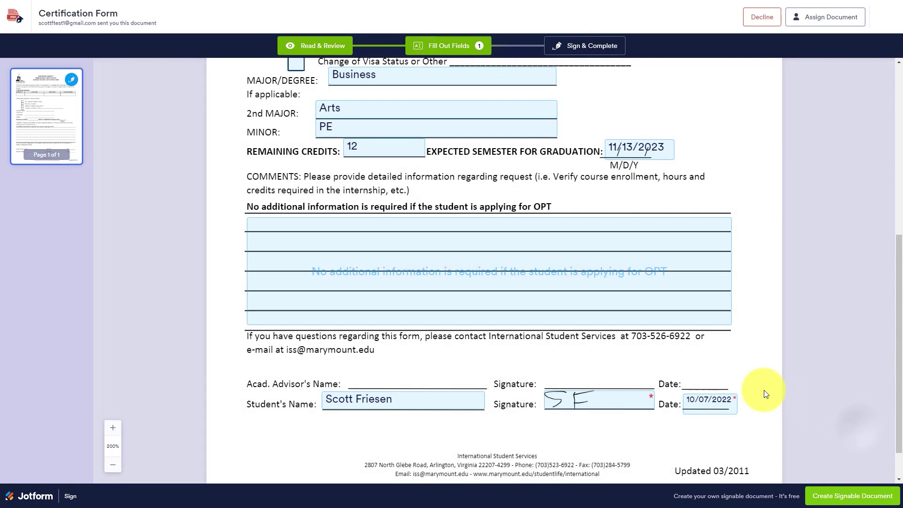
# - Complete the first signer's form, accepting the electronic signature terms and sending it
pyautogui.scroll(-1, 763, 394)
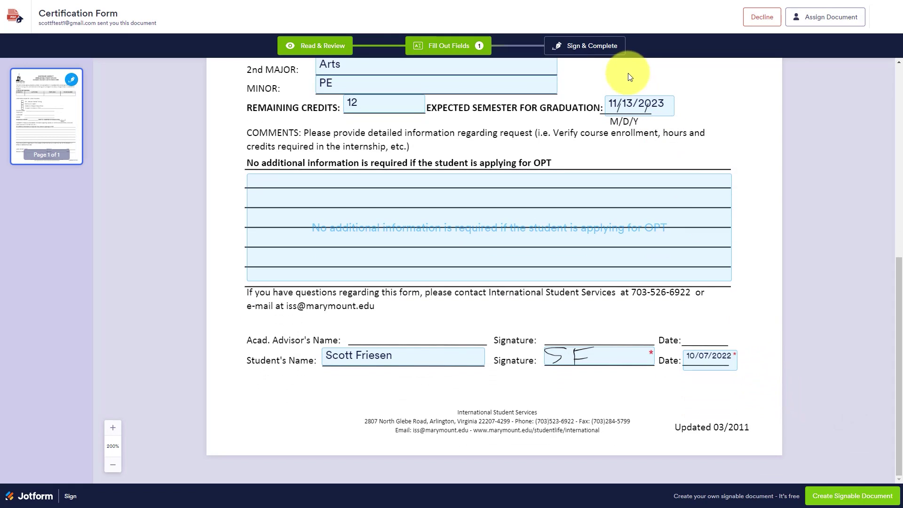
pyautogui.click(591, 50)
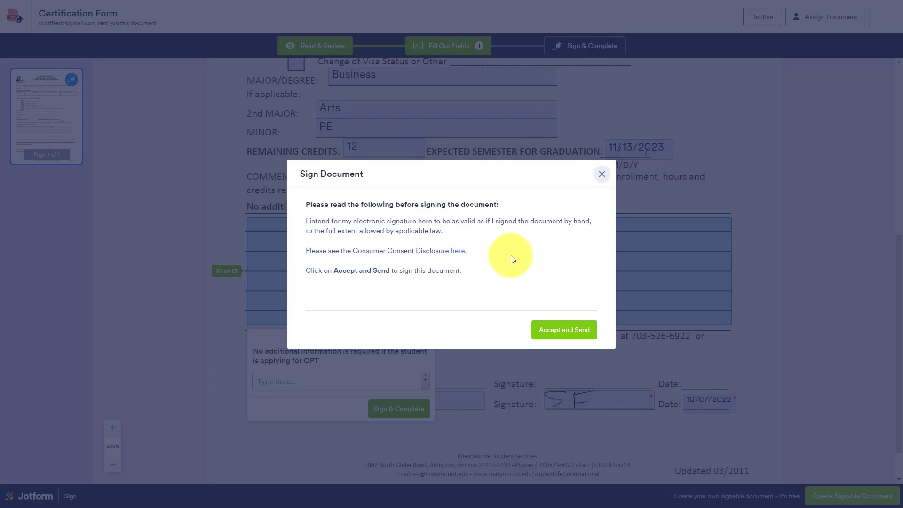
pyautogui.click(566, 331)
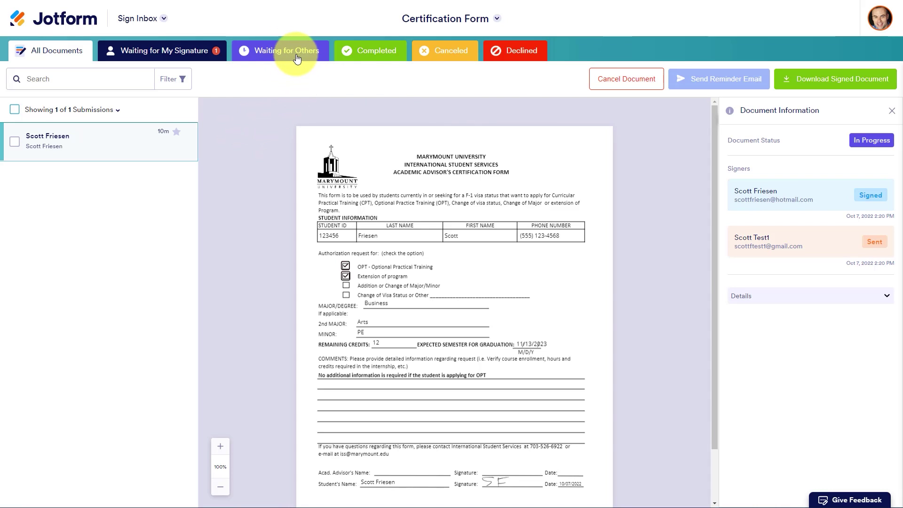
# - Review the student's submission among the documents waiting for my signature and open it for the second signer
pyautogui.click(183, 53)
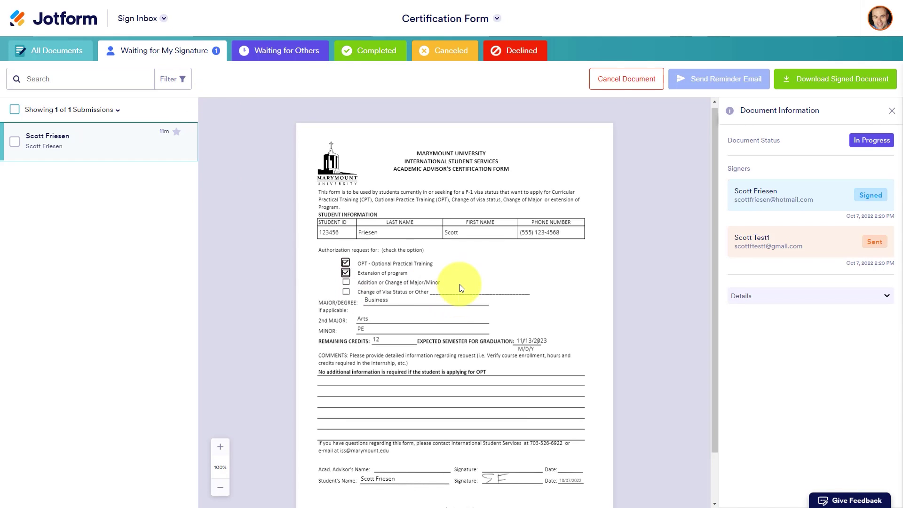
pyautogui.scroll(-1, 461, 288)
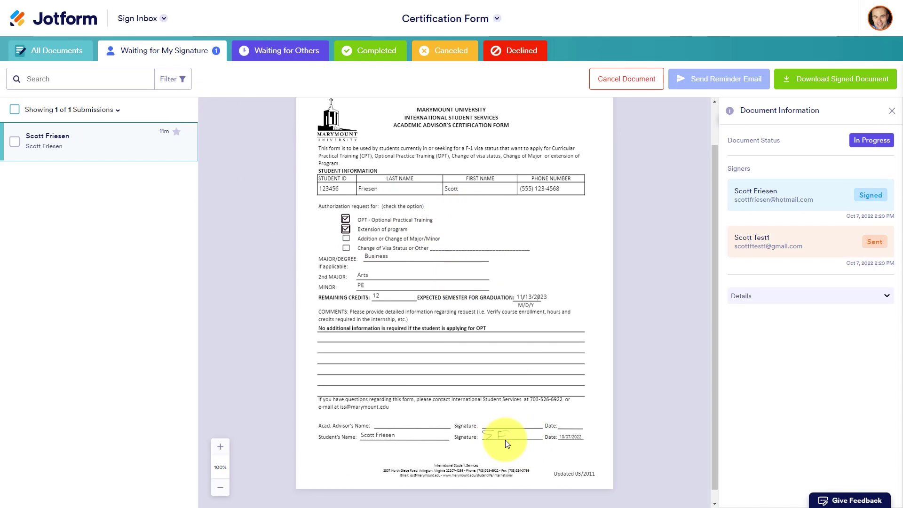
pyautogui.scroll(1, 506, 442)
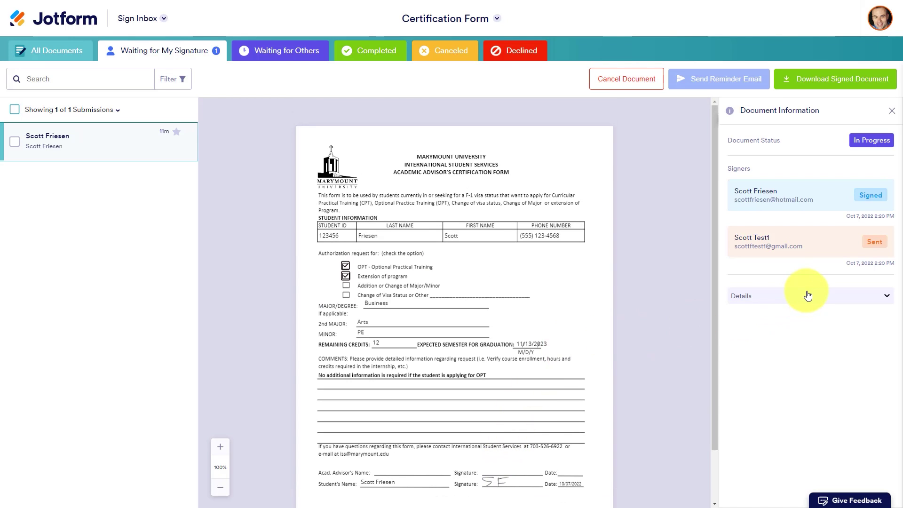
pyautogui.click(818, 242)
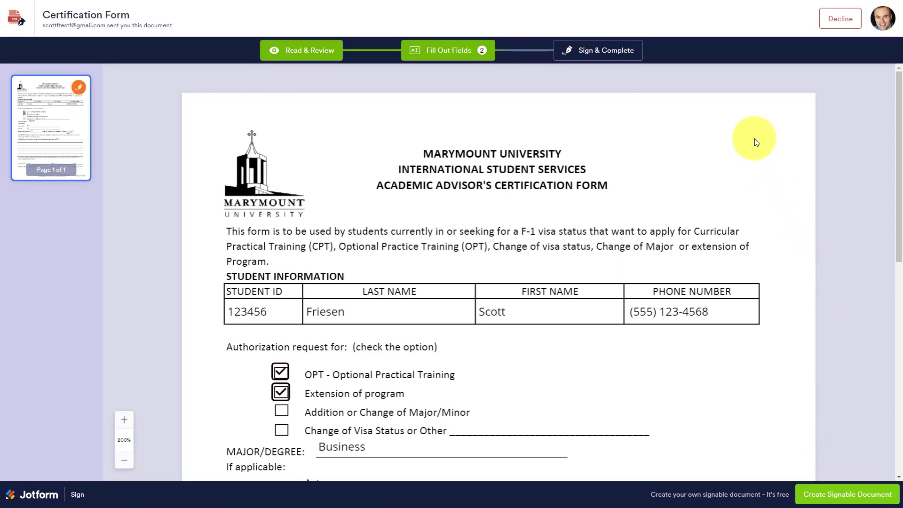
# - Review the student's entries on the Certification Form and enter the advisor's full name in the Acad. Advisor's Name field
pyautogui.scroll(-3, 754, 137)
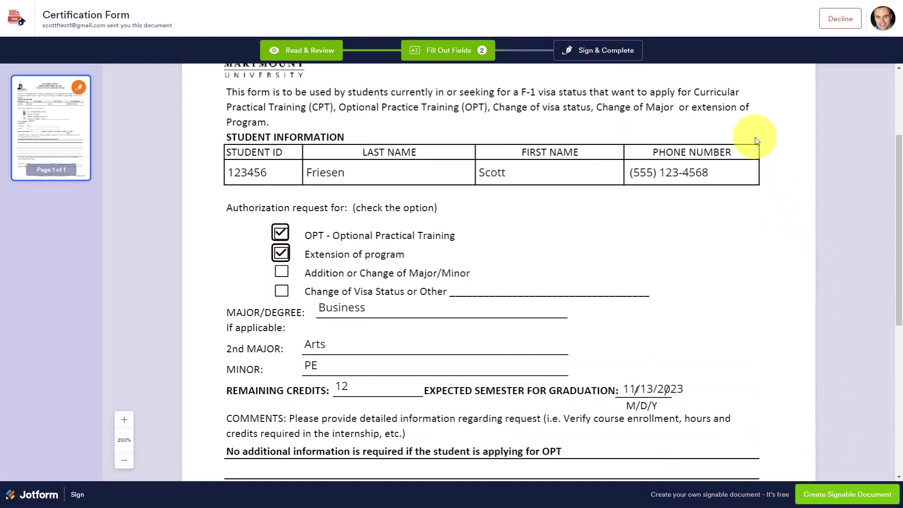
pyautogui.scroll(-6, 710, 202)
pyautogui.scroll(-1, 710, 203)
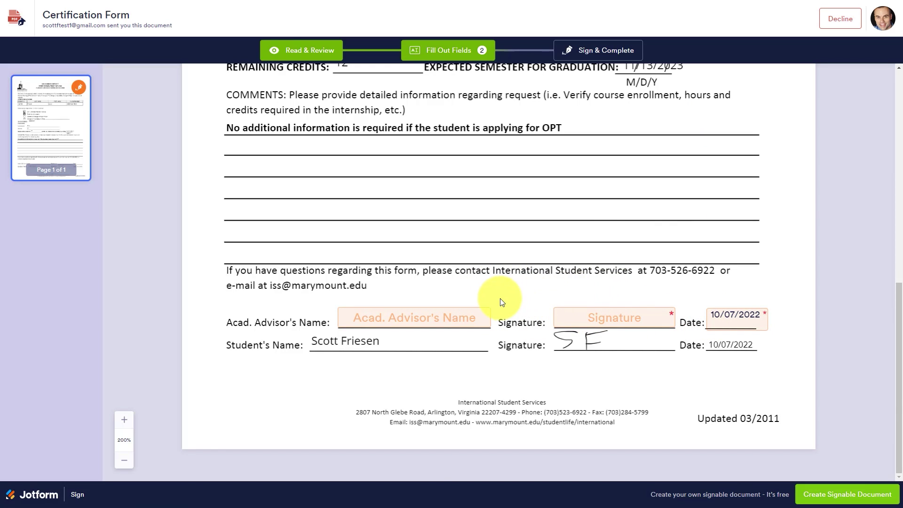
pyautogui.click(429, 318)
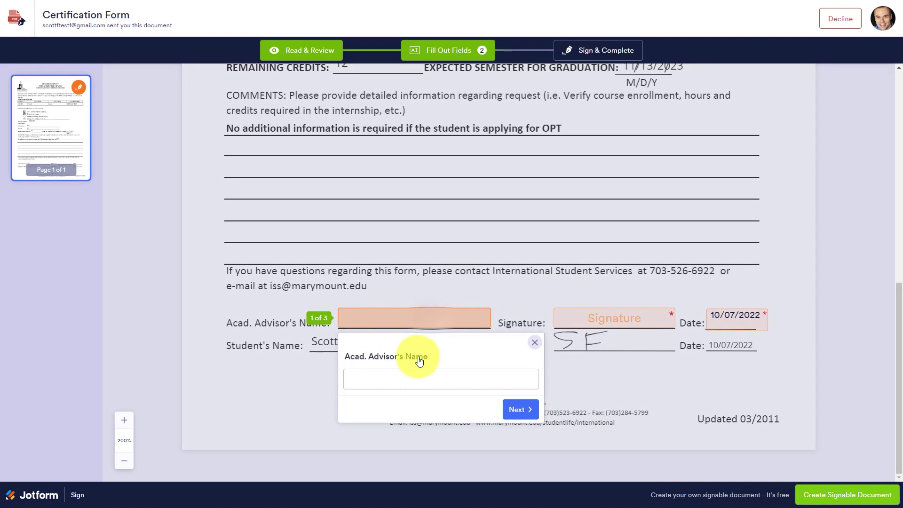
pyautogui.click(414, 404)
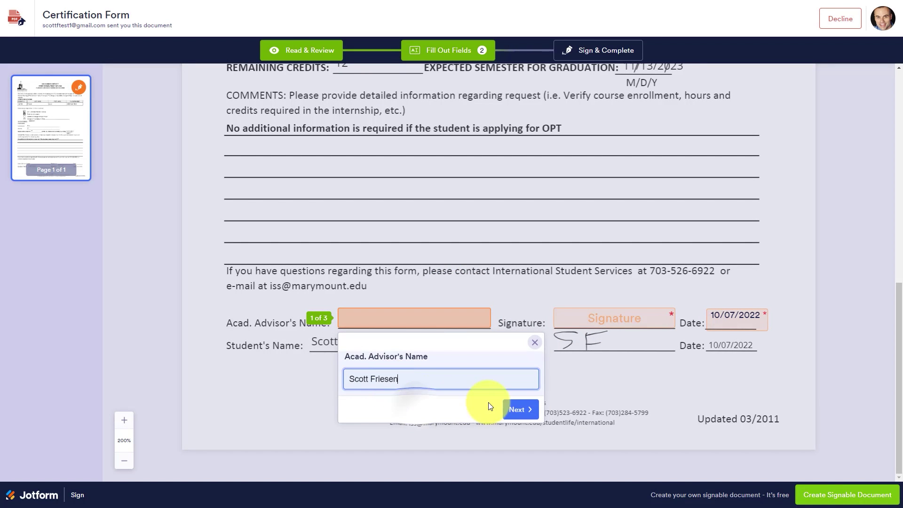
# - Sign the advisor's signature field with the suggested typed signature and complete the document, accepting the electronic signature terms and sending it
pyautogui.click(519, 408)
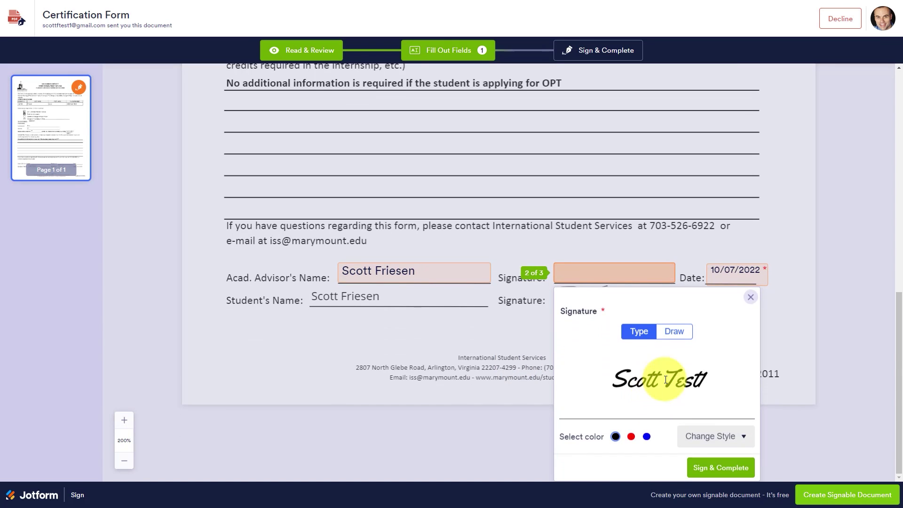
pyautogui.click(717, 466)
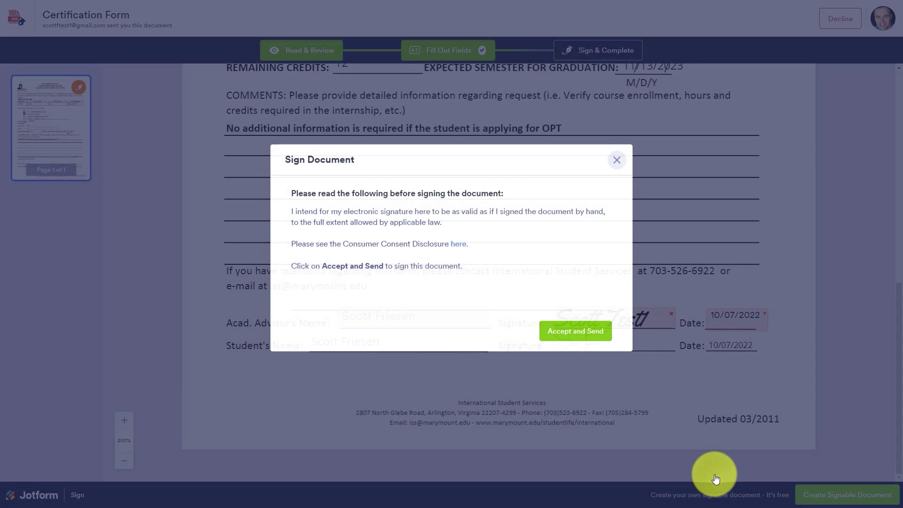
pyautogui.click(564, 345)
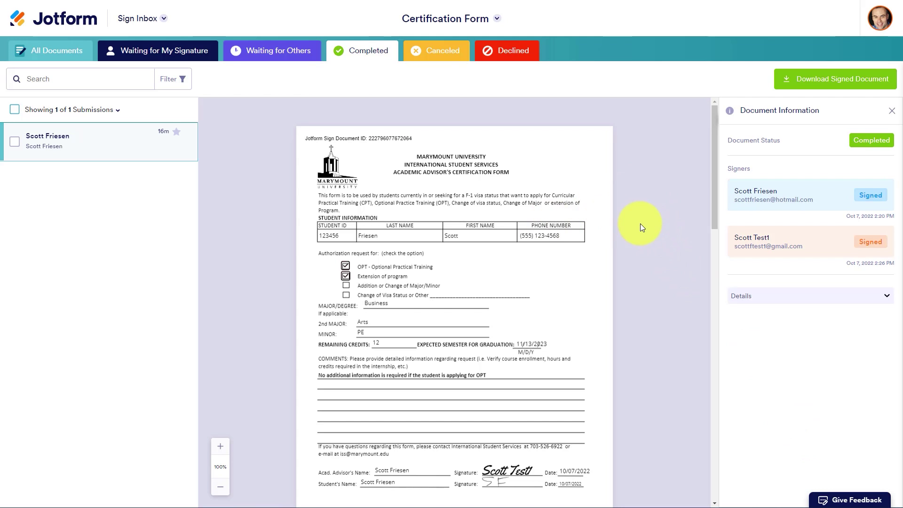
# - Examine the completed Certification Form's signatures and dates, and the document history in its audit trail
pyautogui.scroll(-4, 640, 224)
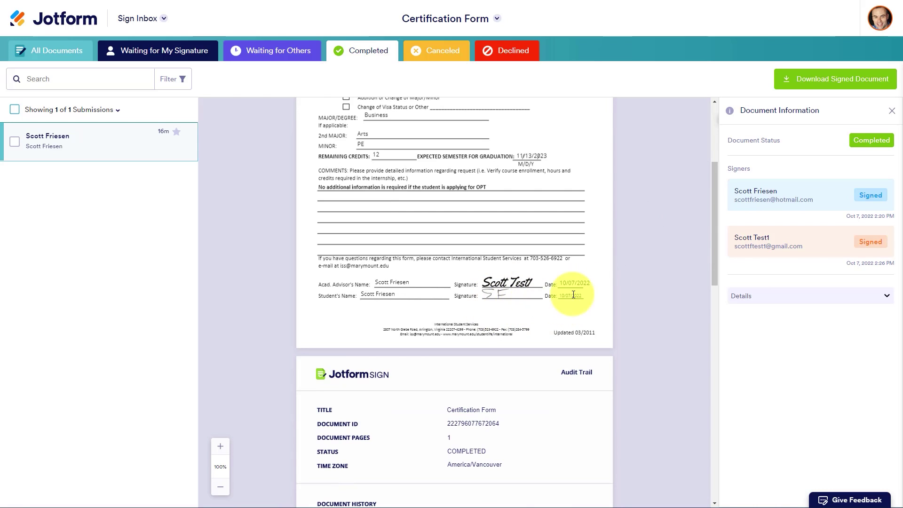
pyautogui.scroll(-5, 639, 272)
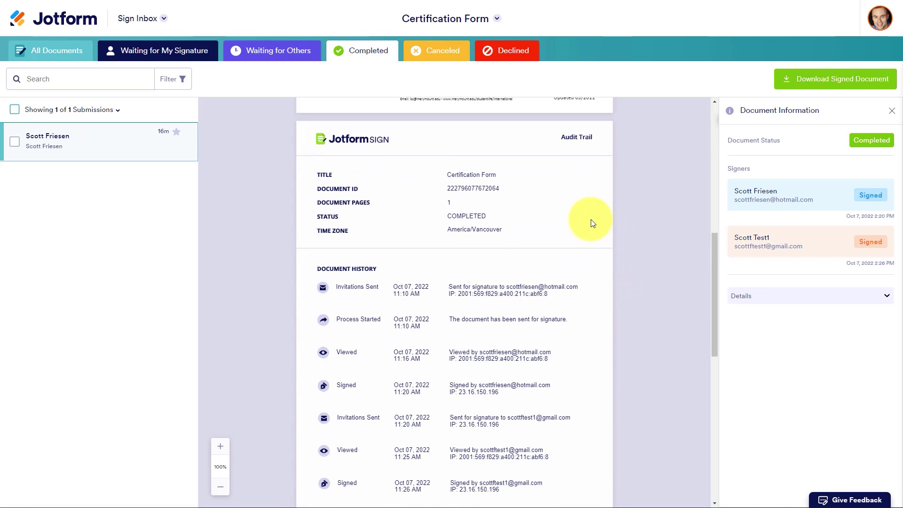
pyautogui.scroll(-2, 575, 240)
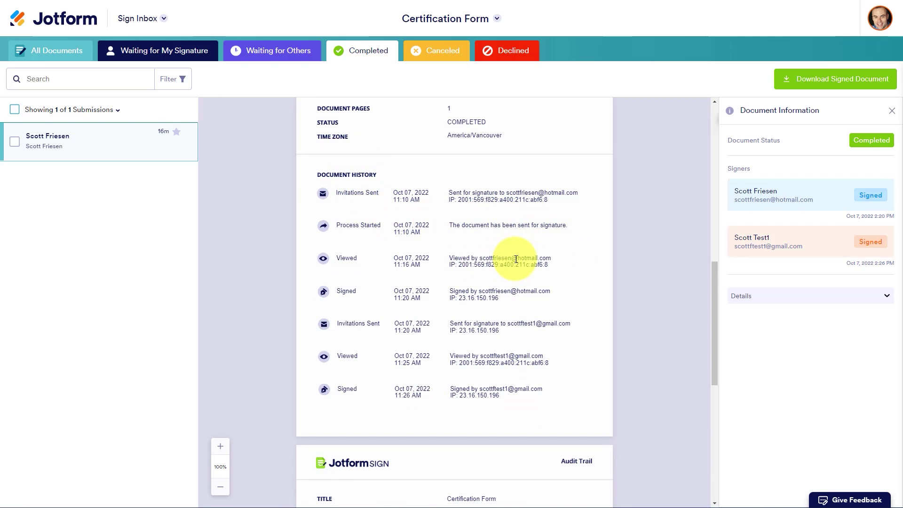
pyautogui.scroll(-1, 508, 291)
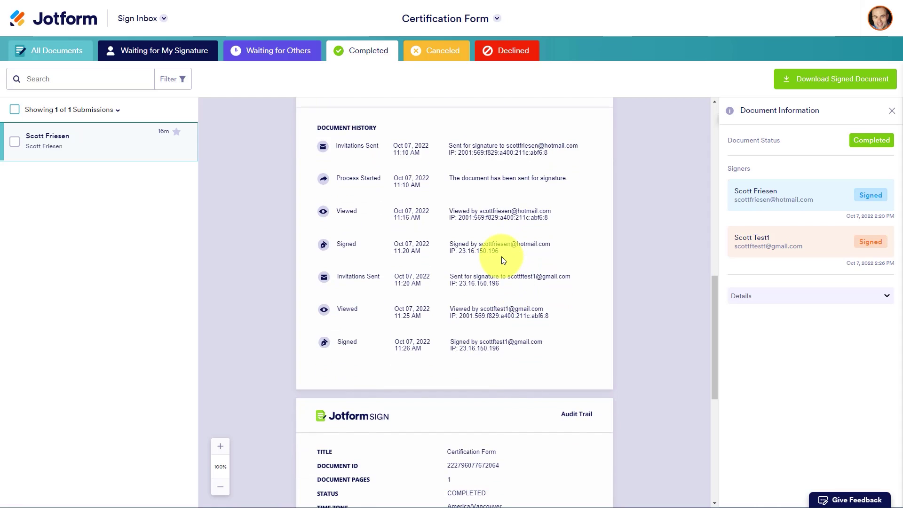
pyautogui.scroll(-1, 501, 256)
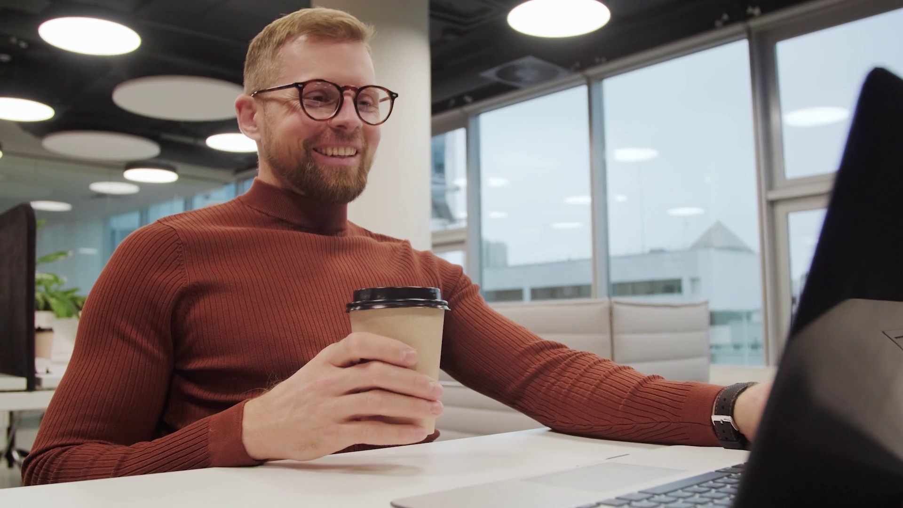